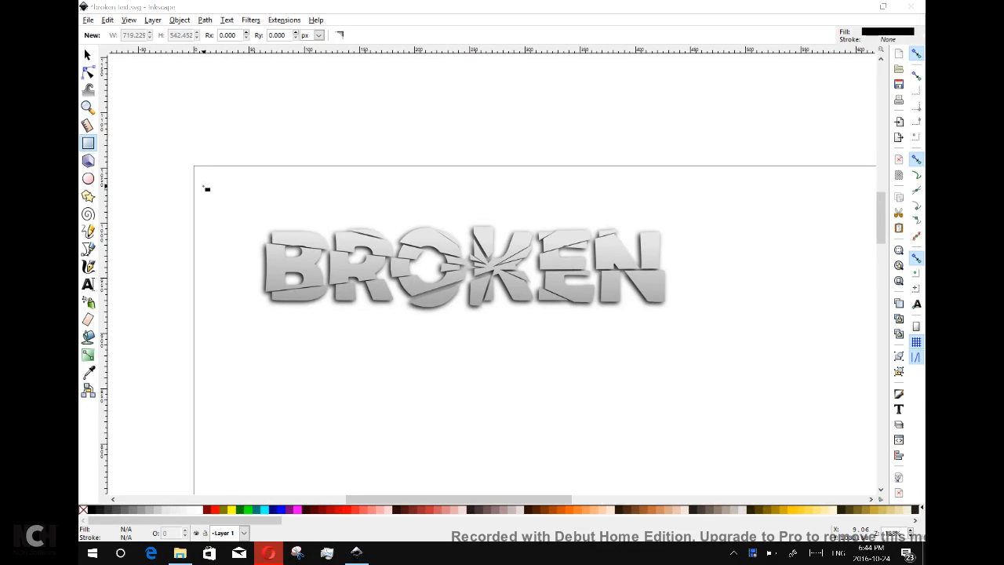
Switch to the Default interface layout and scroll down to leave blank canvas below the example.
click(130, 20)
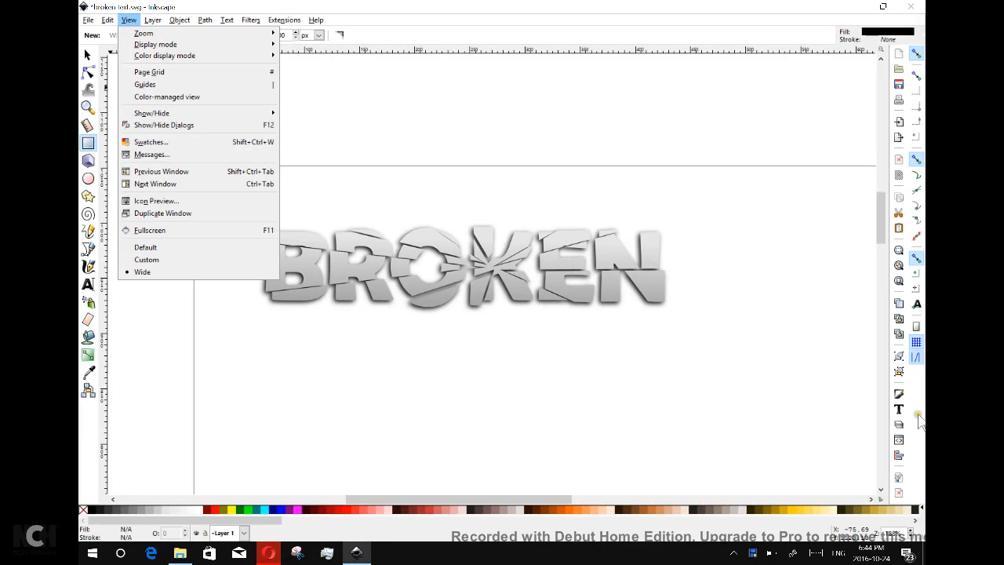
click(187, 249)
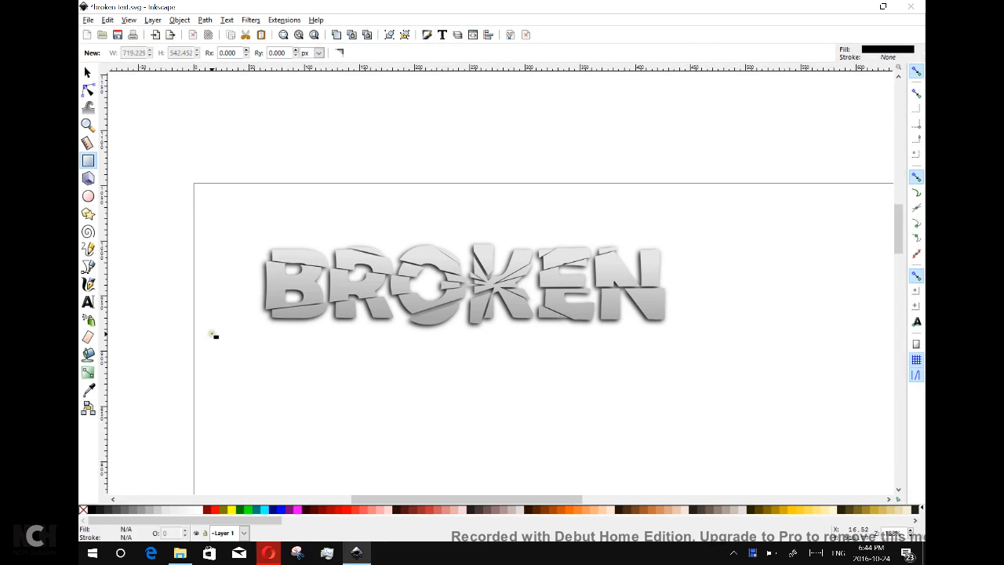
scroll(202, 251, down, 3)
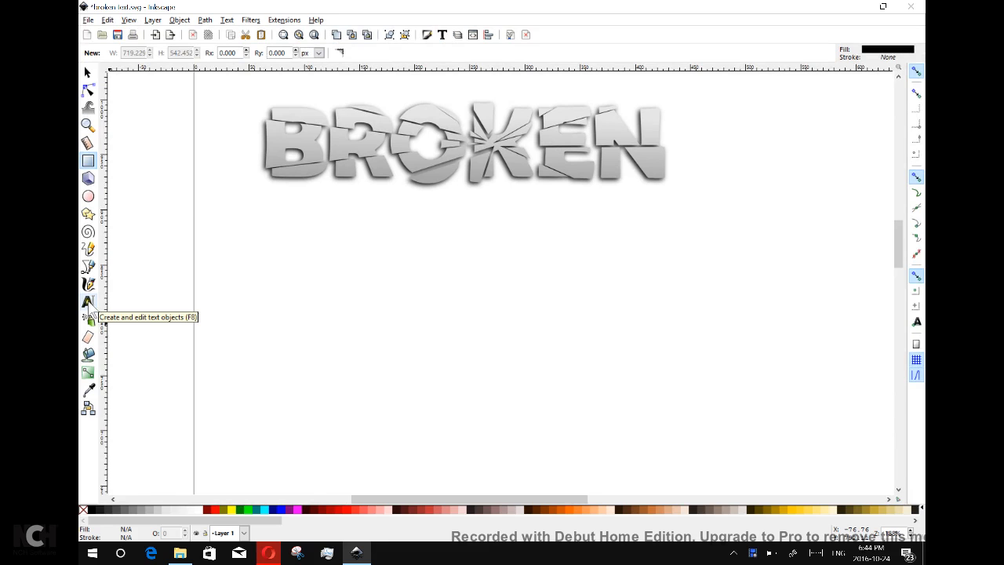
Add a new text object reading BROKEN below the example and select its letters.
click(88, 302)
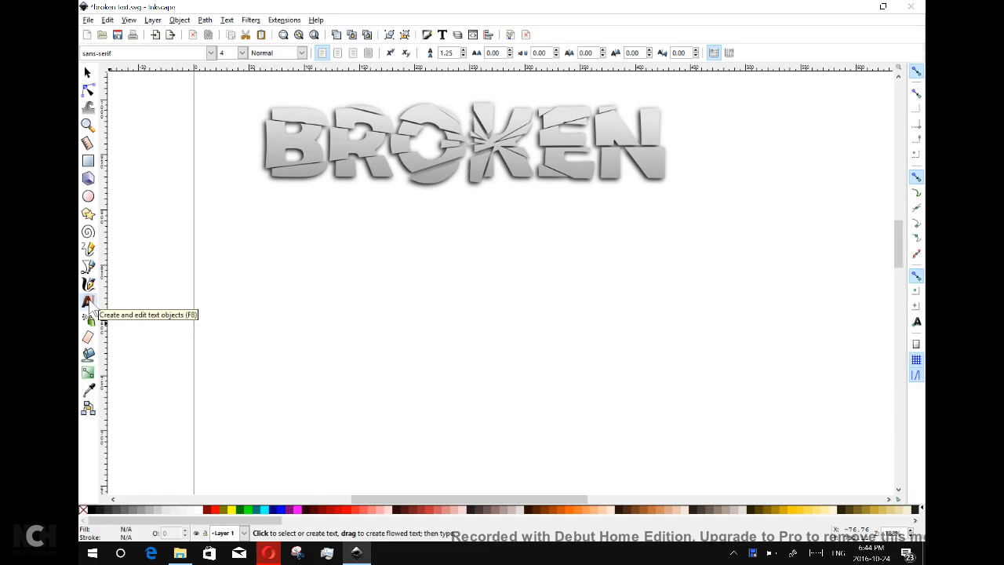
click(316, 340)
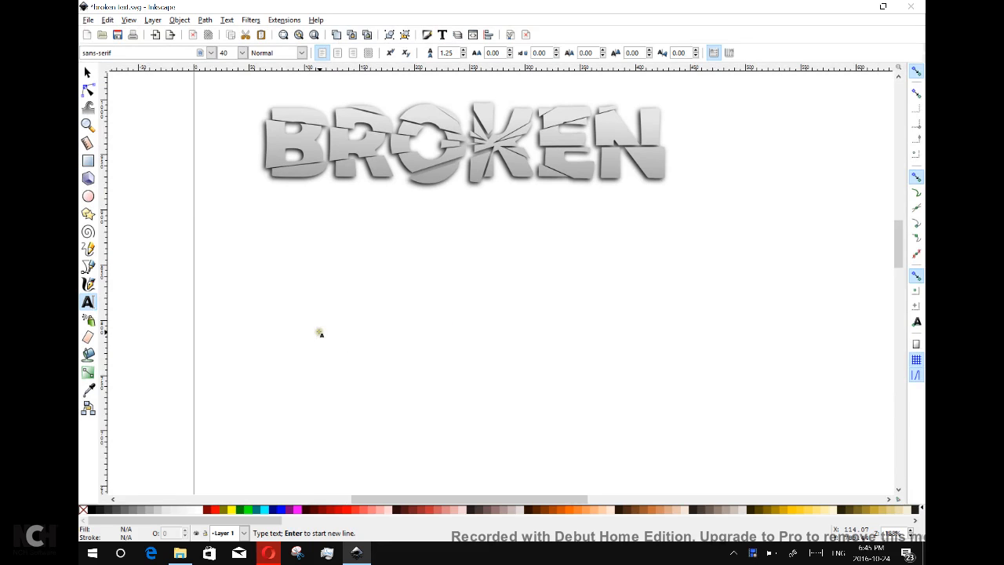
text(Br)
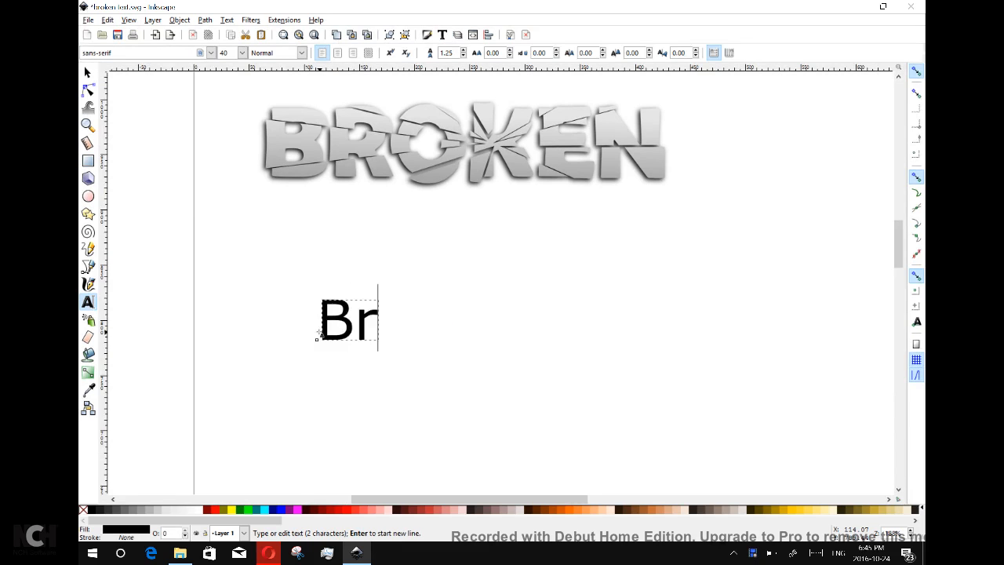
text(oken)
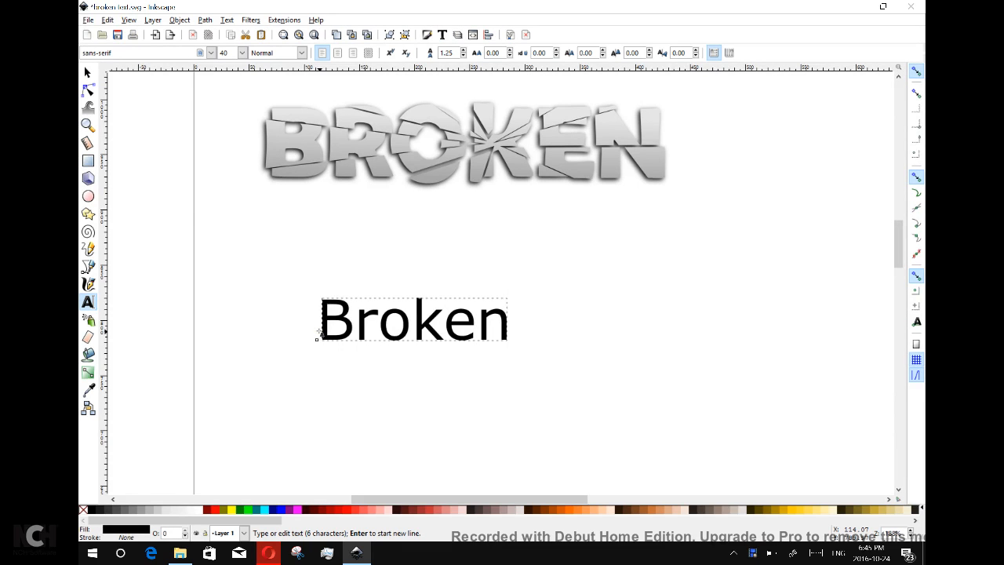
key(BackSpace)
key(BackSpace)
key(BackSpace)
key(BackSpace)
key(BackSpace)
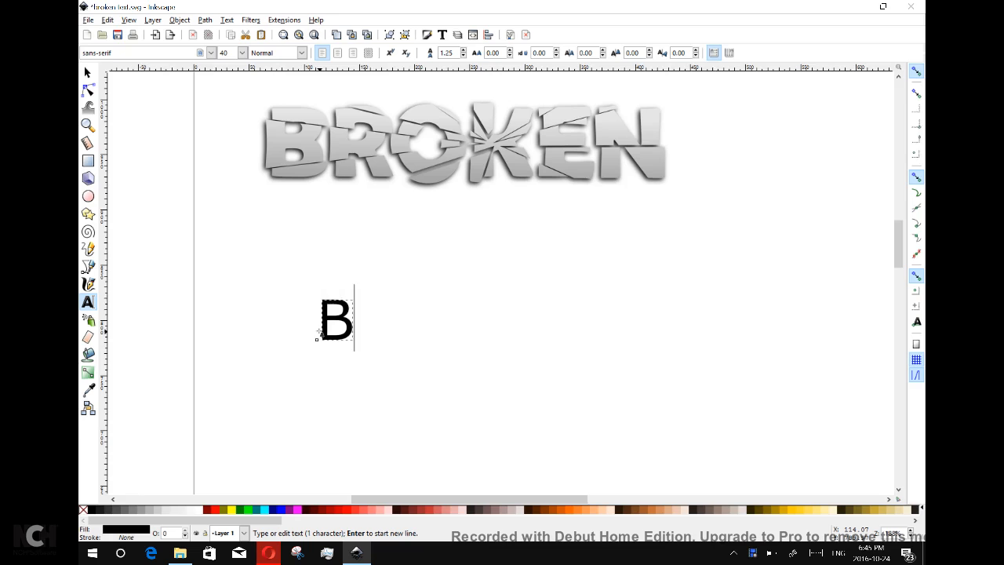
text(ROKEN)
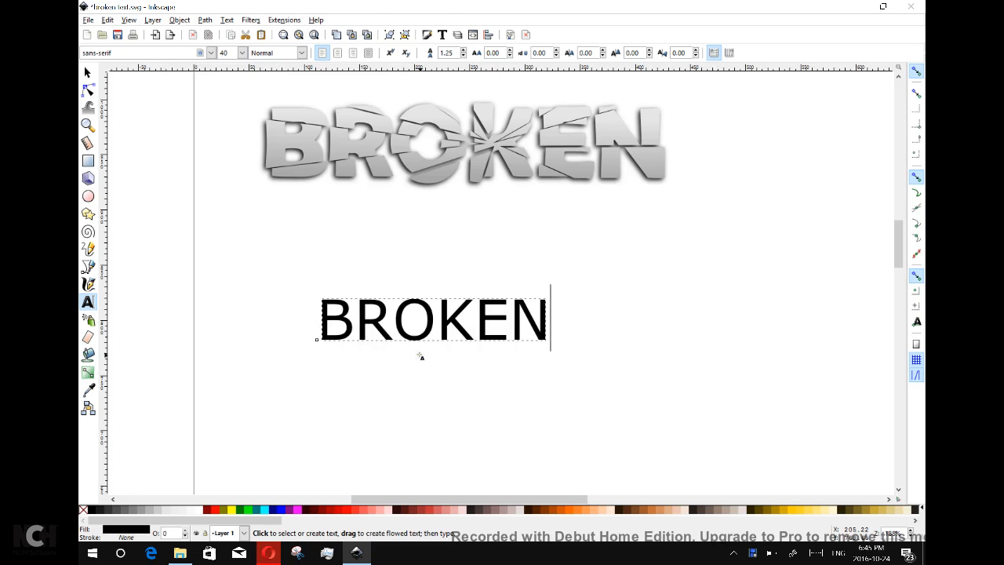
drag(551, 322, 317, 322)
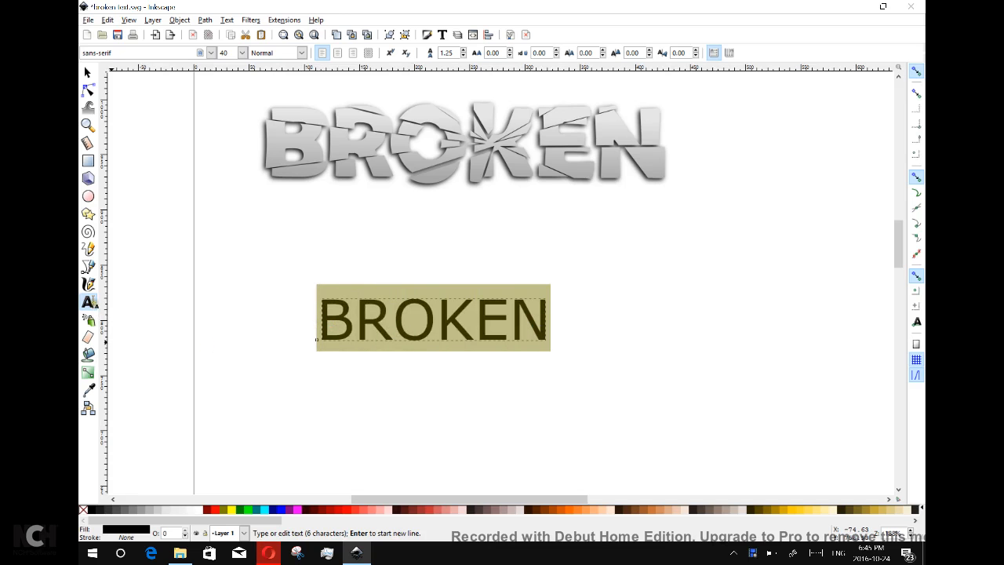
Set the selected text's font to Gill Sans Ultra Bold.
click(211, 52)
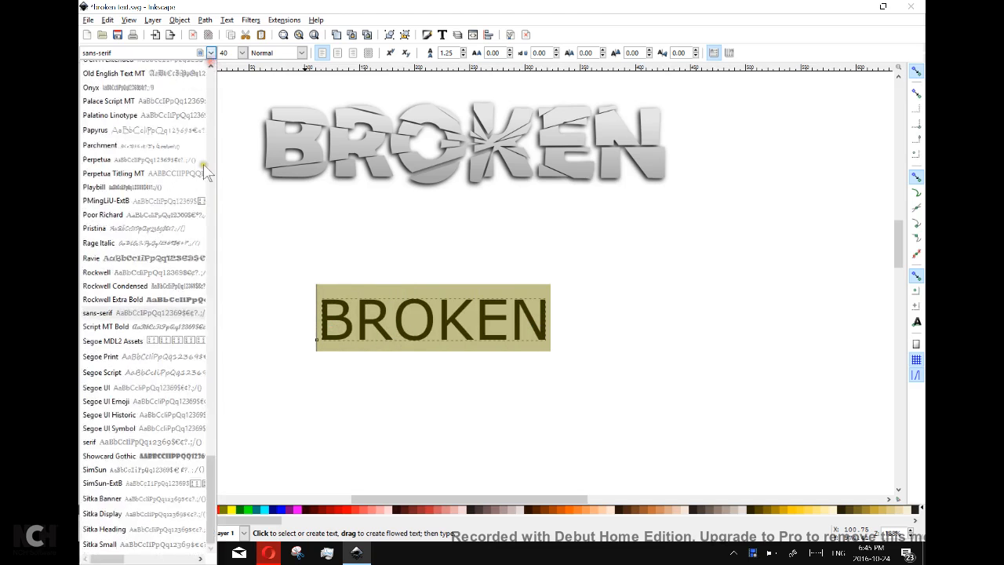
scroll(169, 342, down, 1)
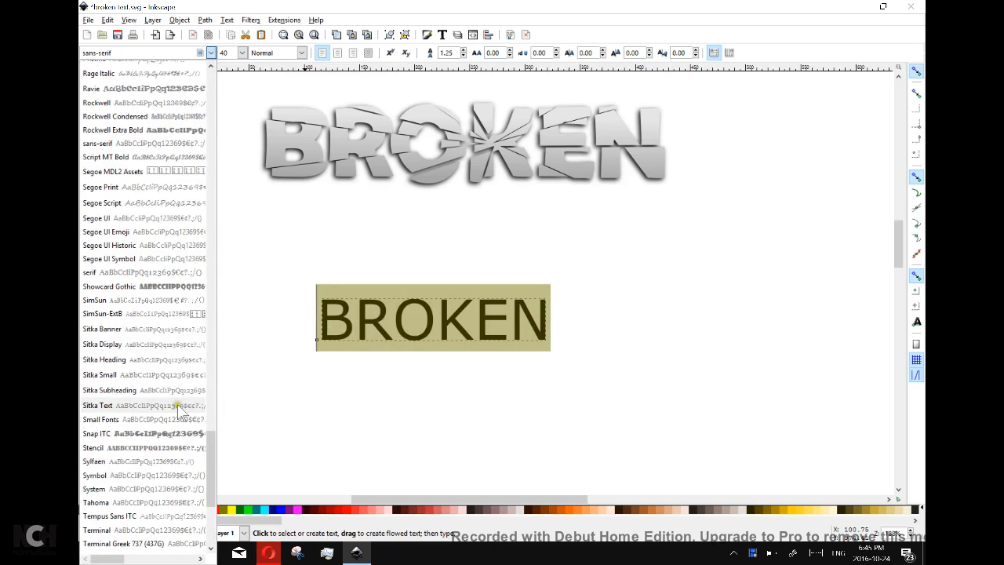
scroll(168, 392, up, 8)
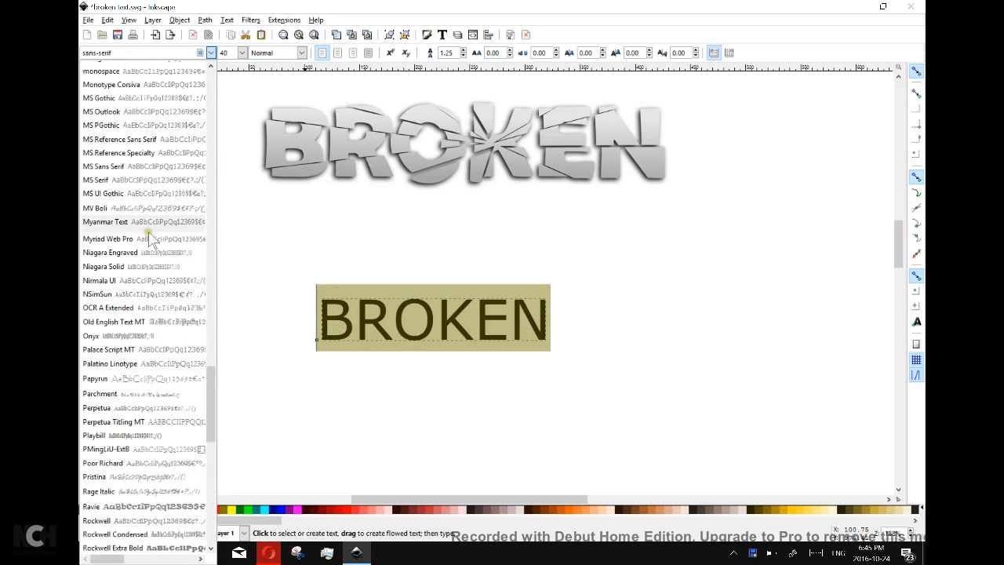
scroll(159, 196, up, 8)
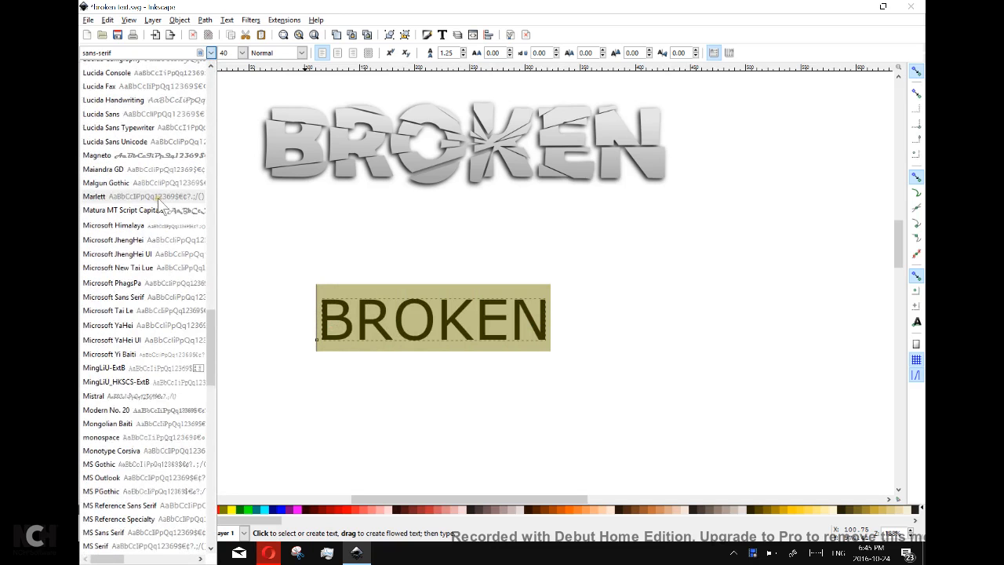
scroll(159, 204, up, 3)
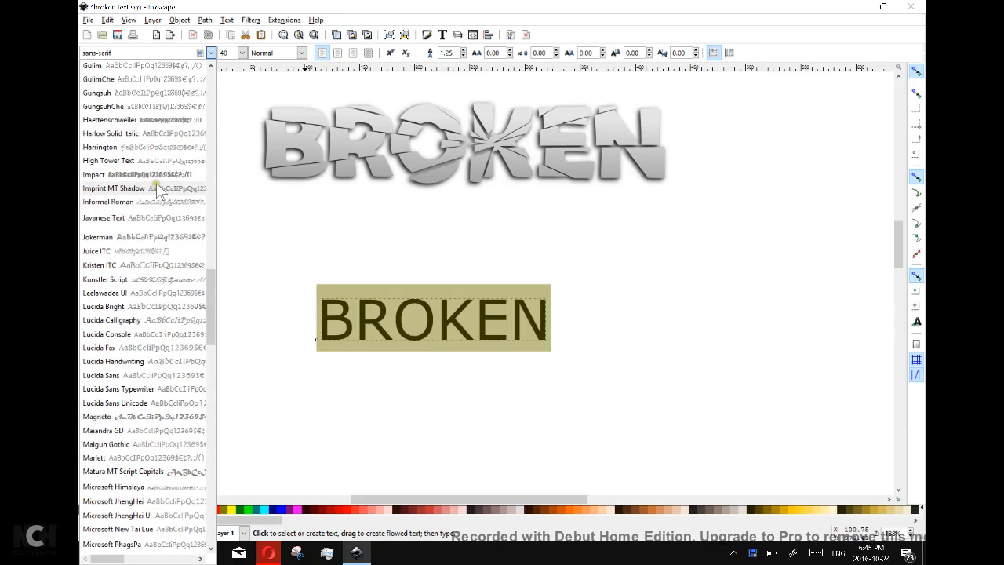
scroll(161, 181, up, 4)
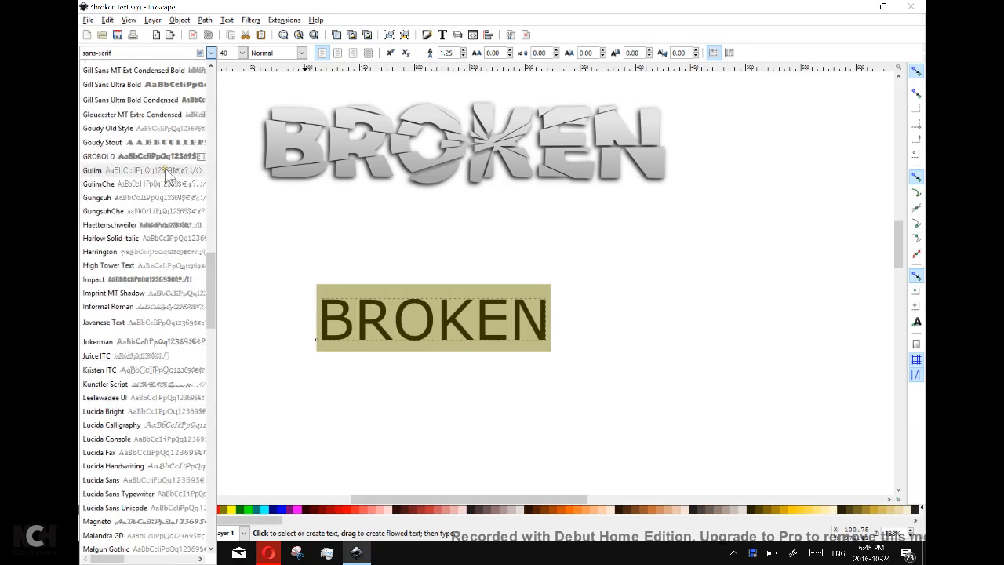
scroll(169, 201, up, 3)
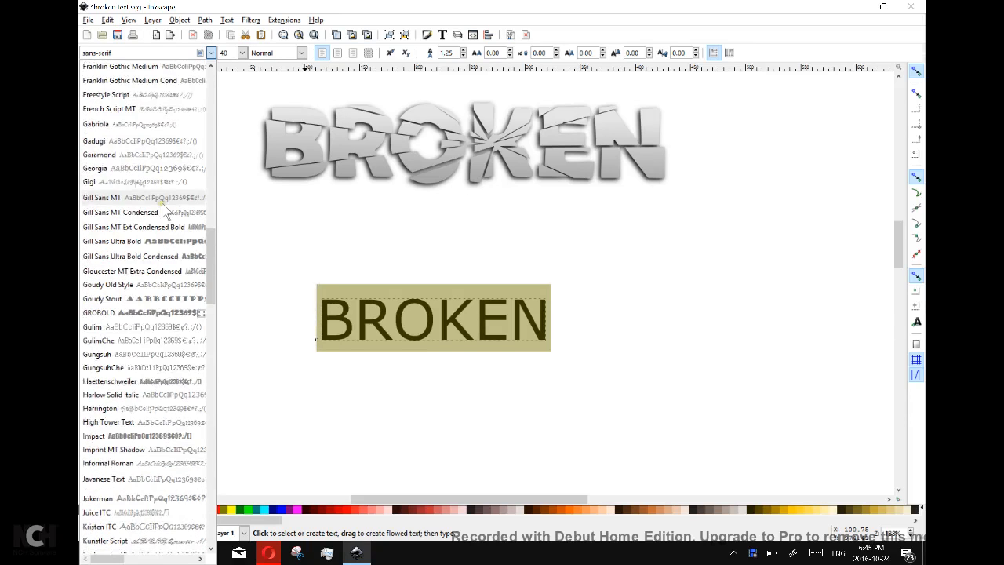
click(155, 242)
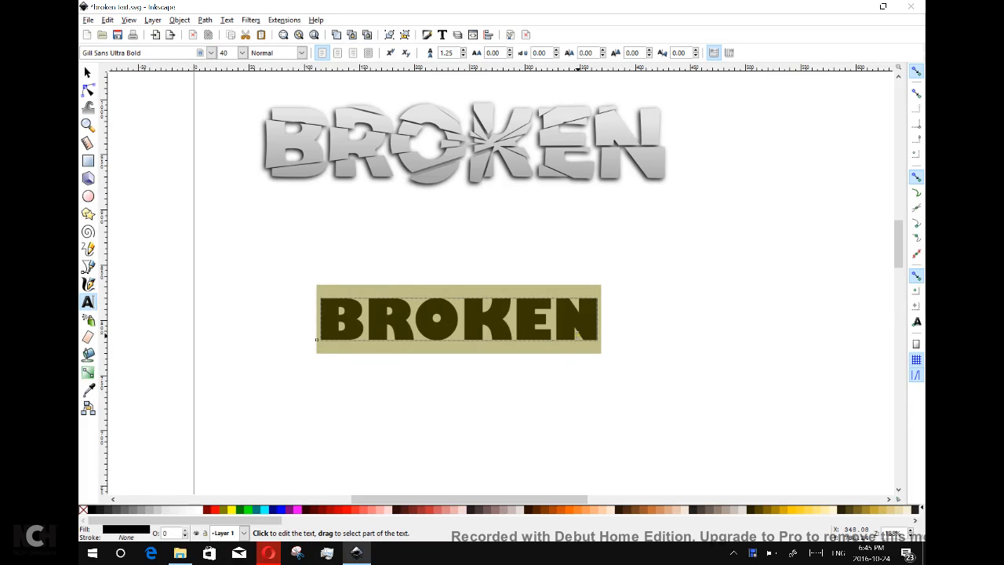
Tighten the letter spacing of BROKEN to -4.87.
click(509, 55)
click(509, 55)
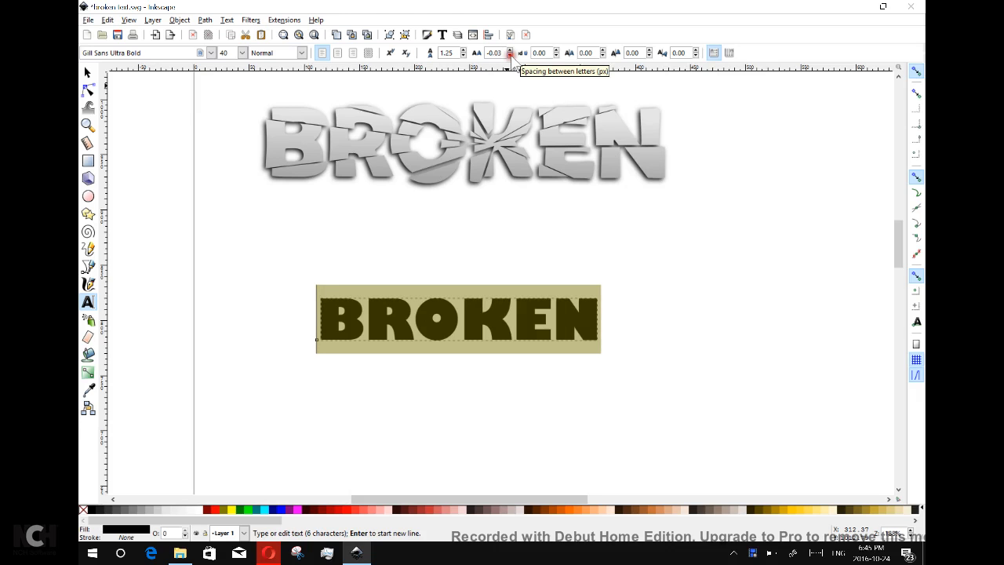
click(509, 56)
click(509, 56)
click(509, 55)
click(509, 56)
click(509, 56)
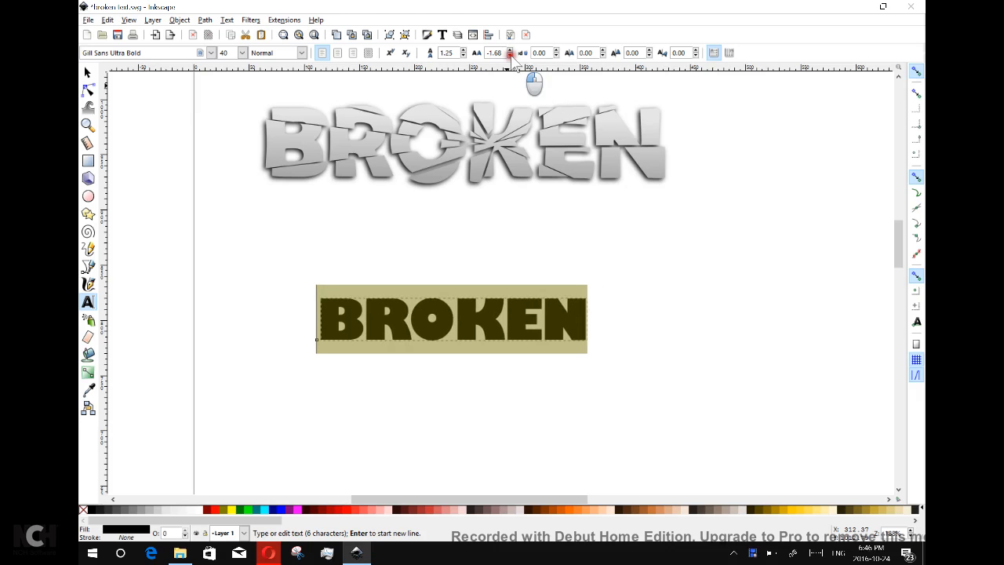
click(510, 56)
click(509, 55)
click(509, 55)
click(509, 56)
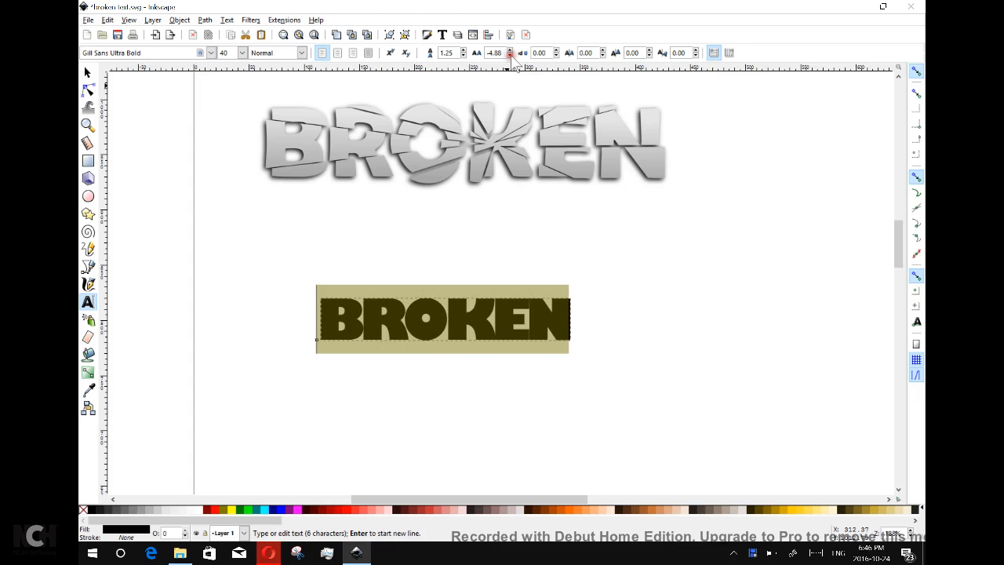
click(509, 49)
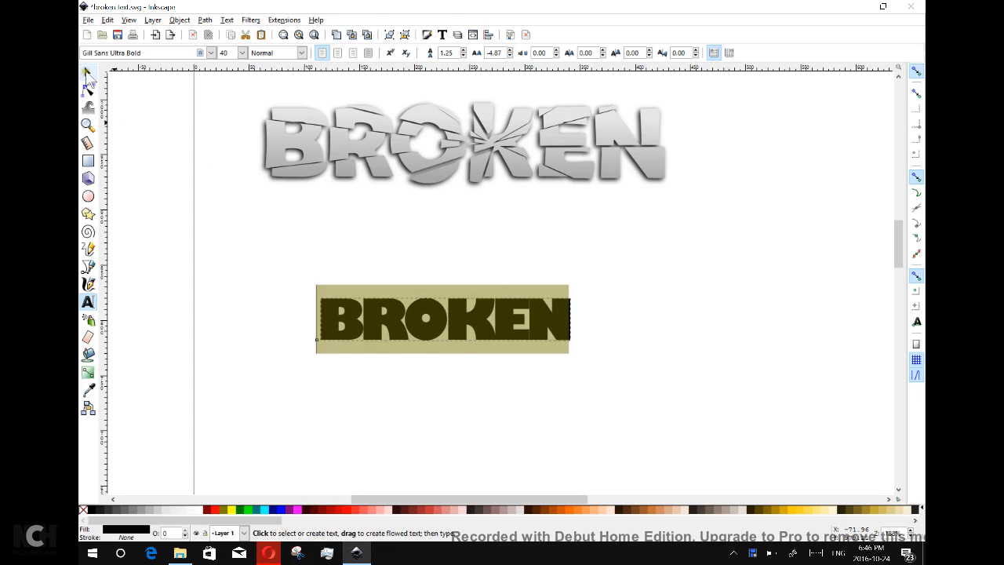
click(87, 72)
Shift the text slightly left and draw an orange triangle over the left letters, pointing into the O.
drag(497, 331, 494, 323)
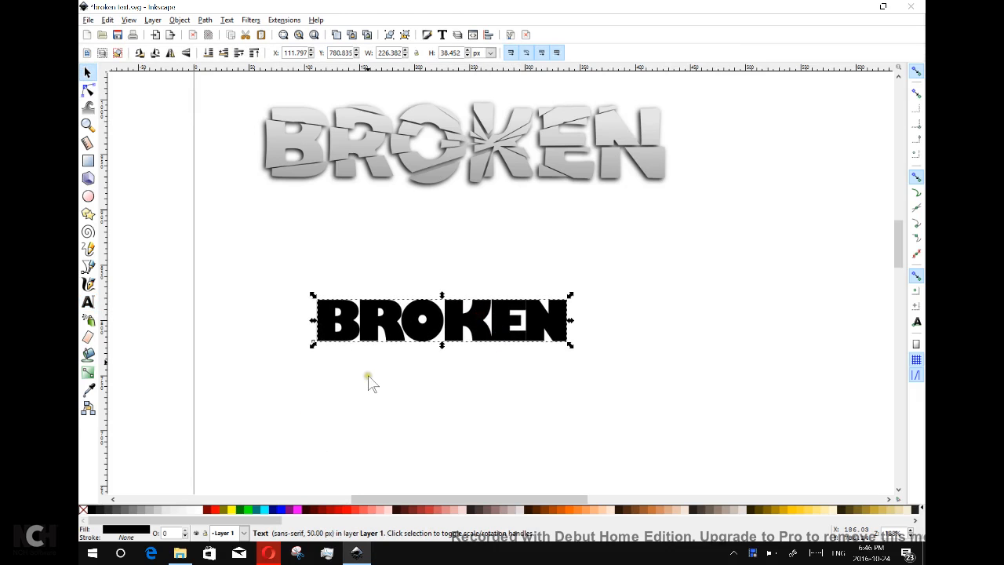
click(88, 267)
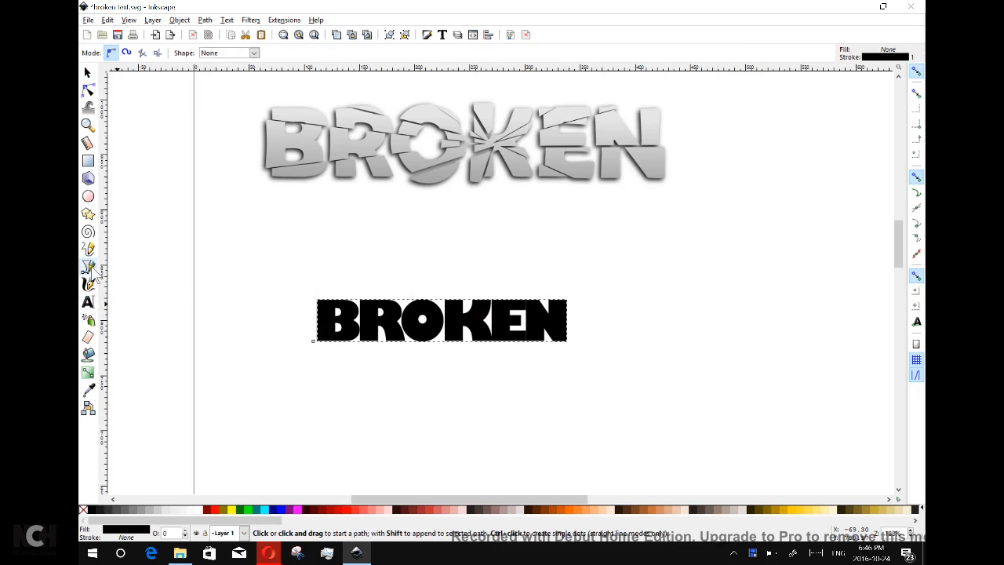
click(264, 315)
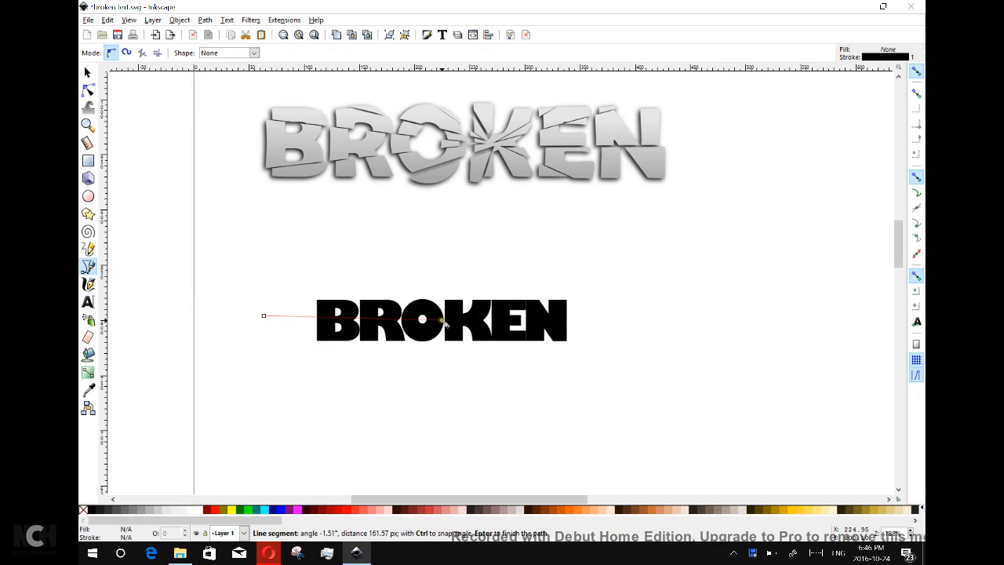
click(439, 319)
click(278, 365)
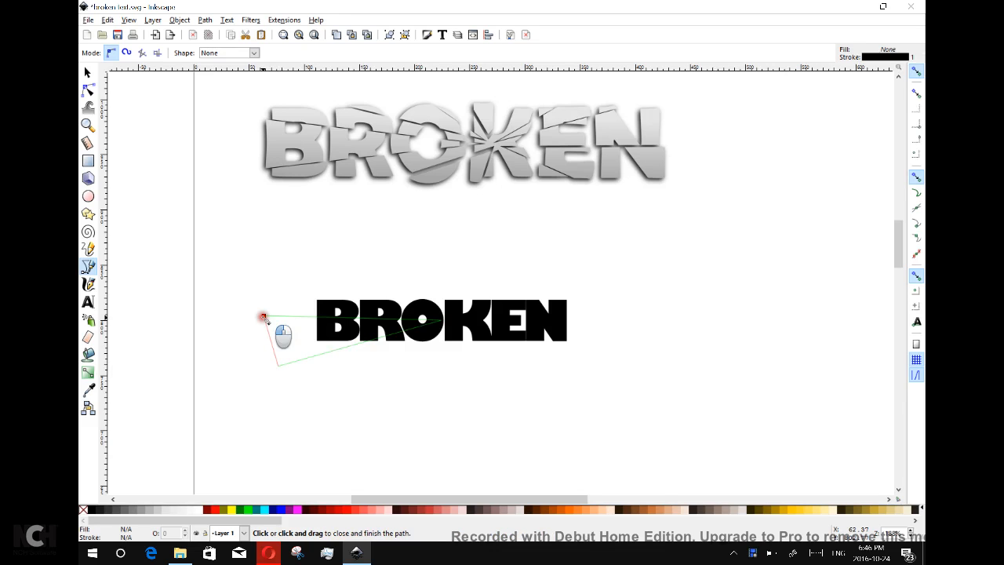
click(265, 316)
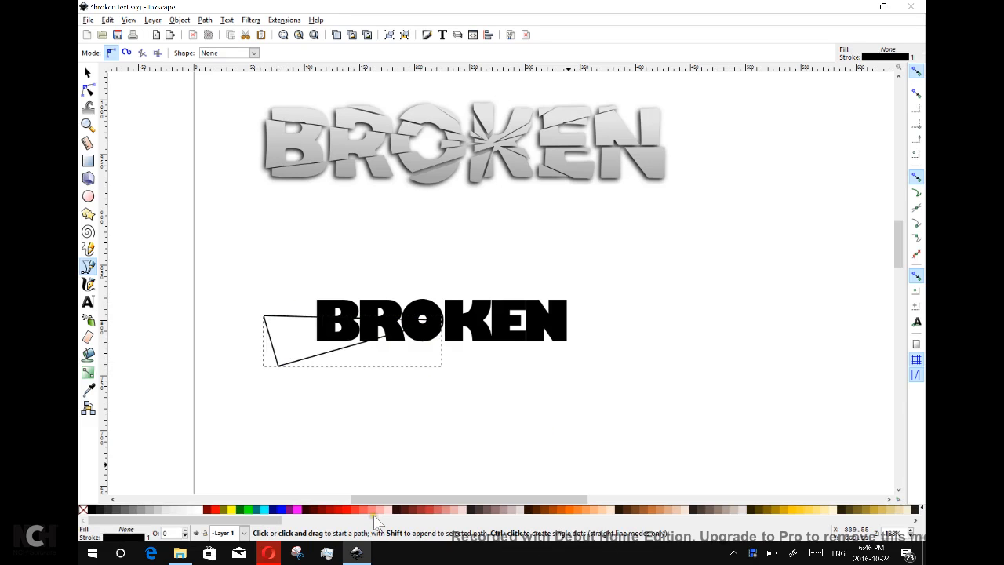
click(570, 515)
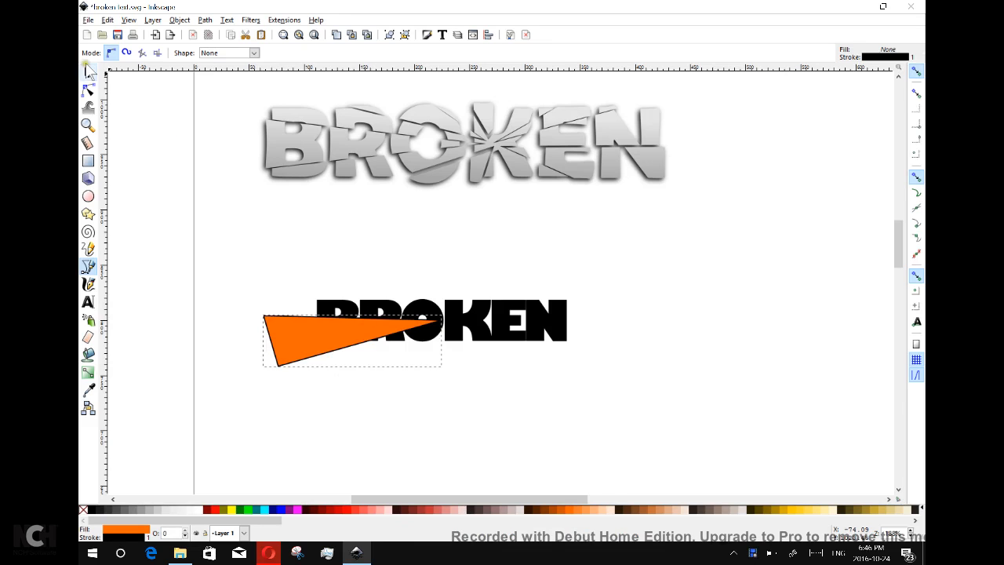
click(88, 73)
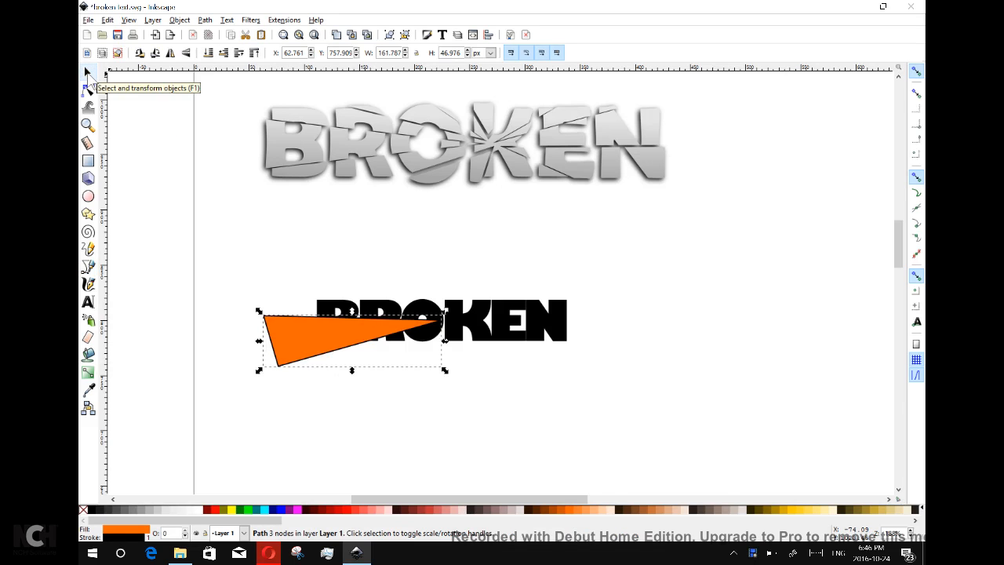
Duplicate the BROKEN text and orange triangle together, leaving the copy stacked on the originals.
click(294, 339)
click(293, 339)
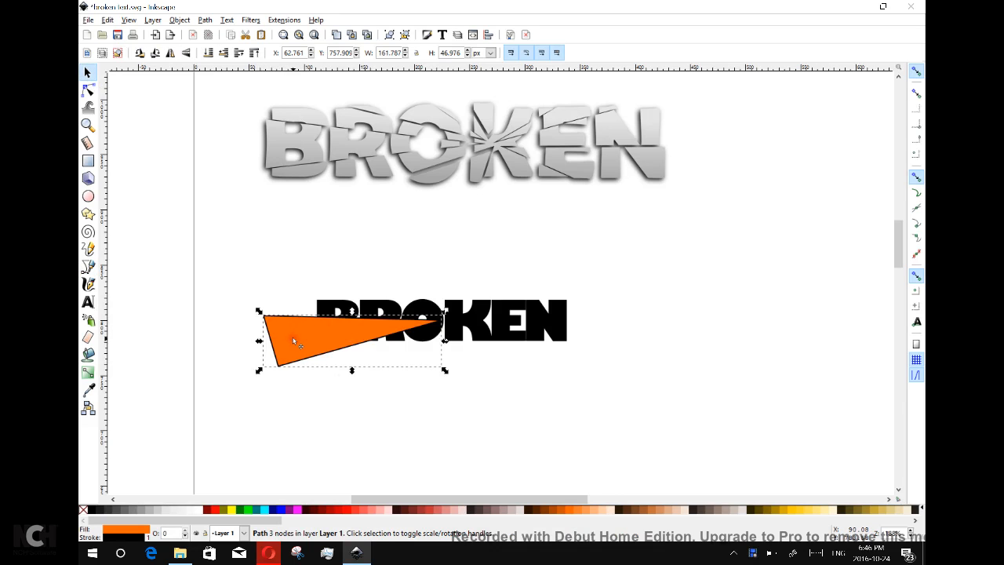
shift+click(501, 317)
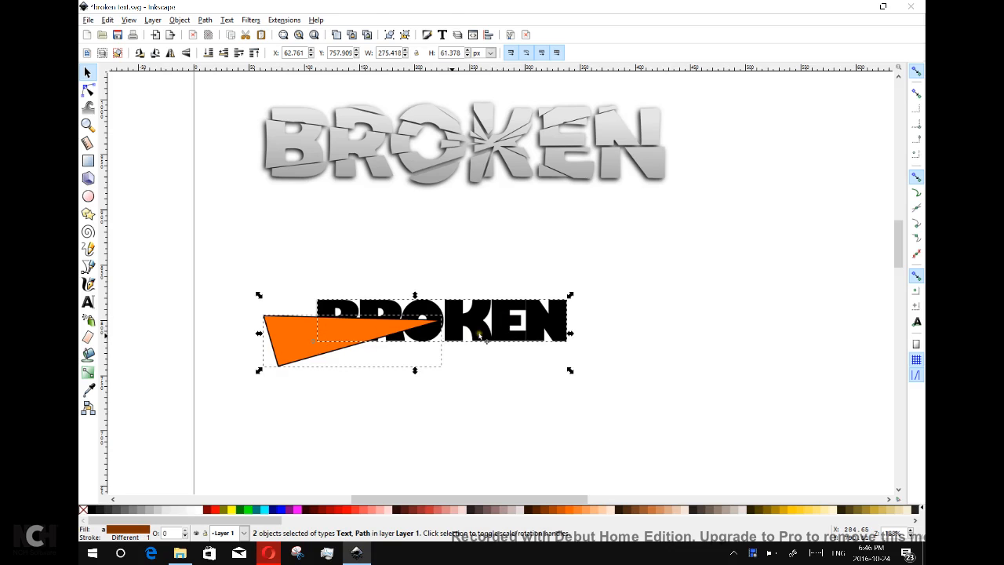
right_click(351, 330)
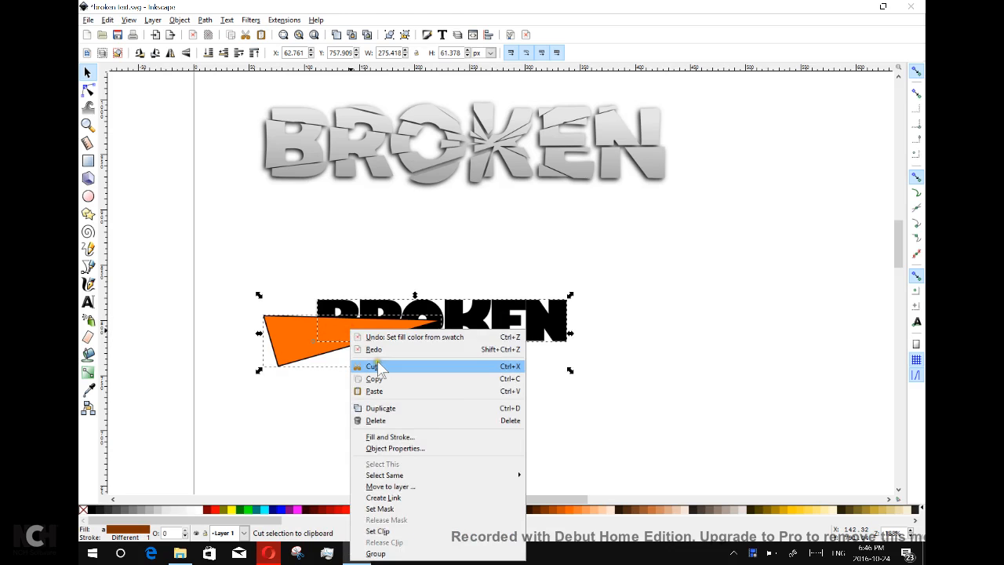
click(398, 406)
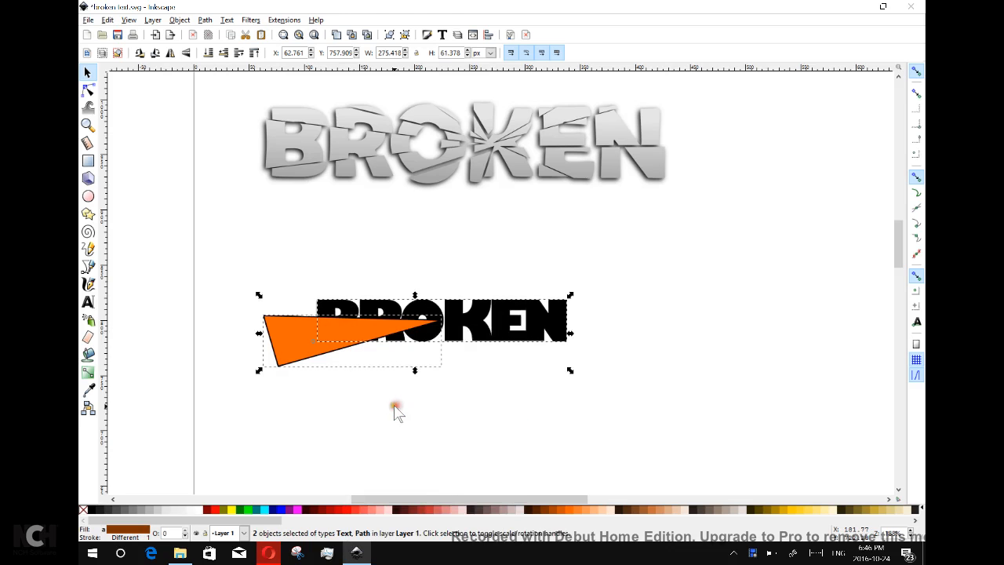
drag(377, 326, 377, 413)
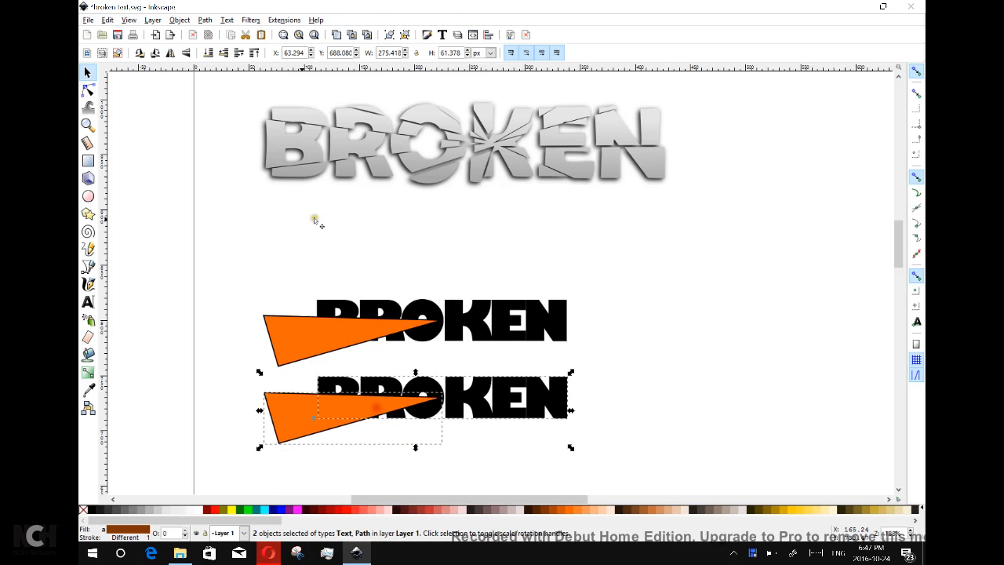
click(108, 20)
click(119, 34)
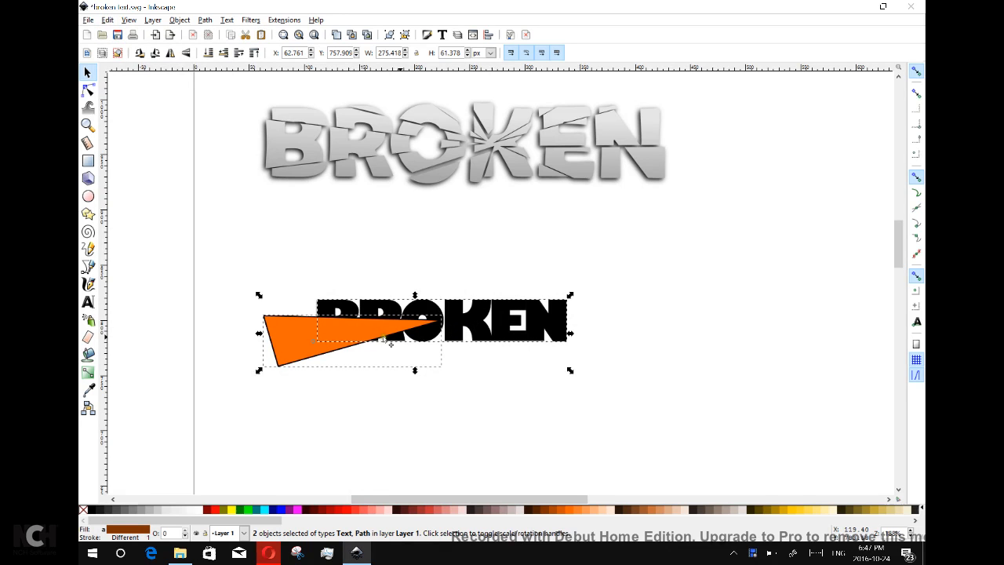
Intersect the triangle copy with the text to make a red BRO shard, moved below the word.
click(205, 20)
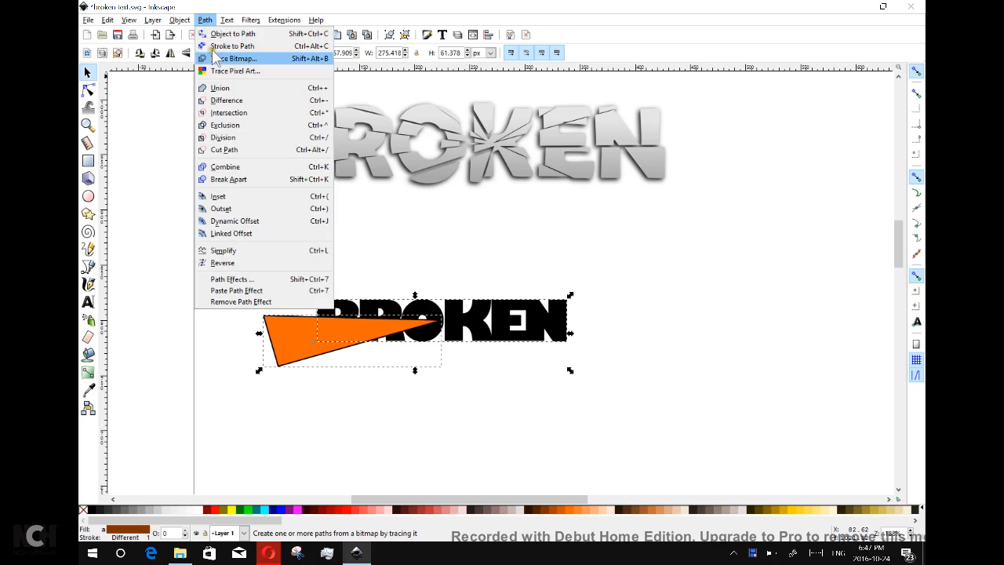
click(248, 116)
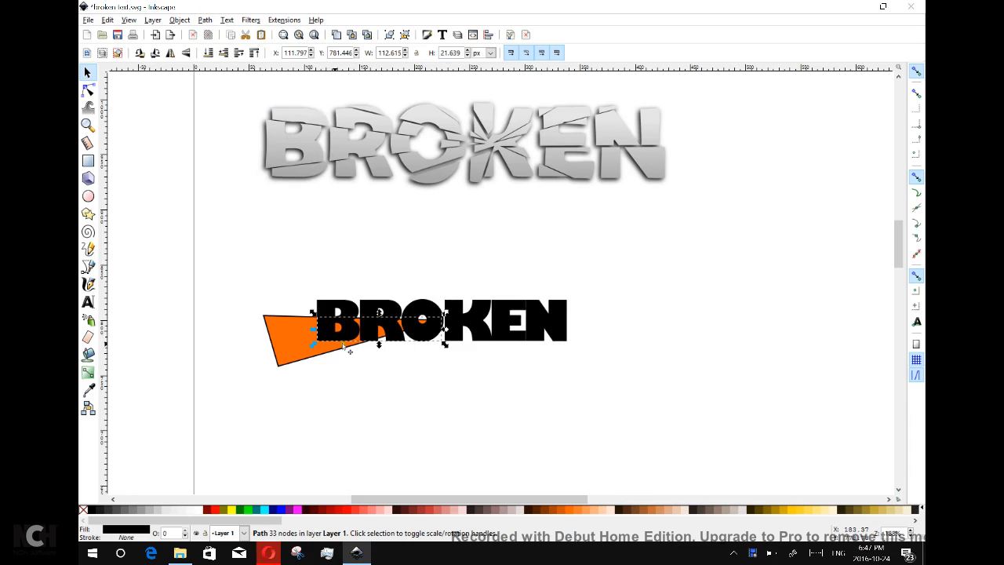
click(346, 510)
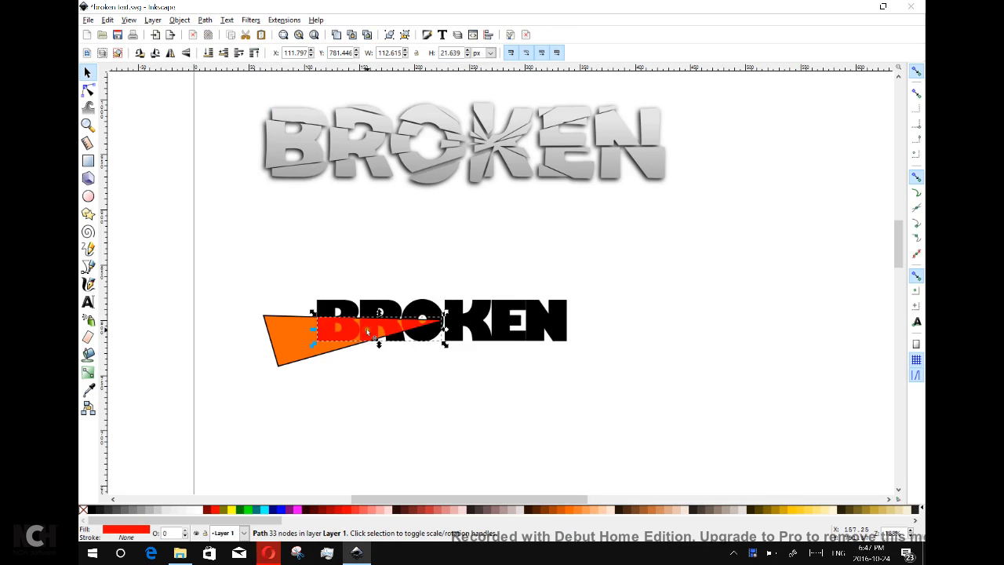
drag(371, 328, 359, 402)
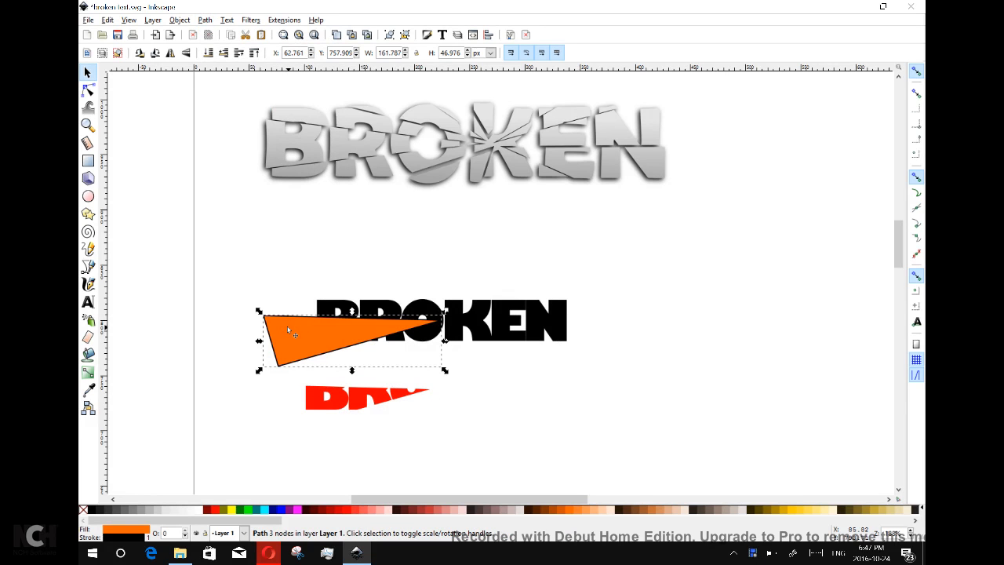
Cut the triangle out of the black text with Difference and fit the red shard back into the gap.
shift+click(474, 325)
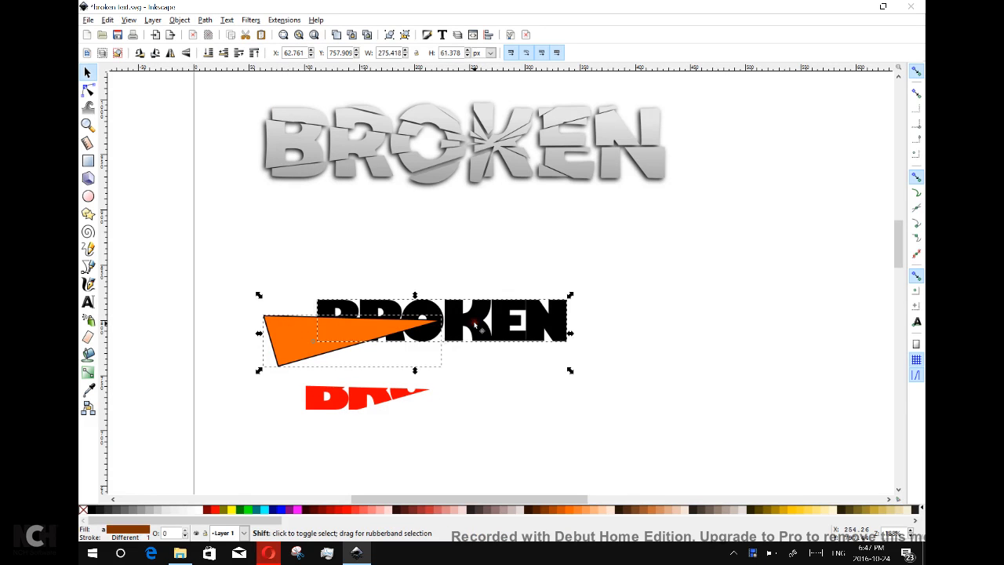
click(205, 21)
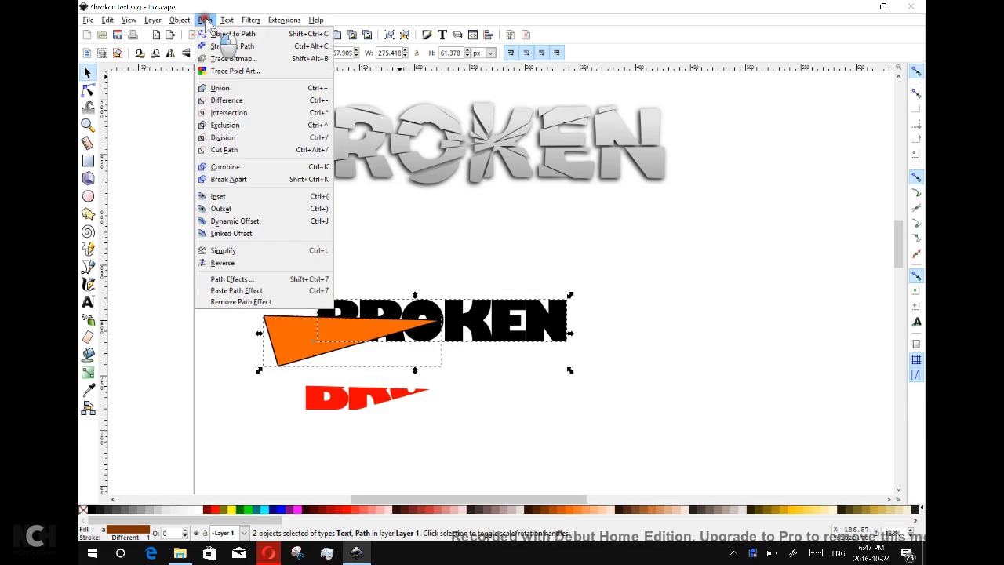
click(227, 100)
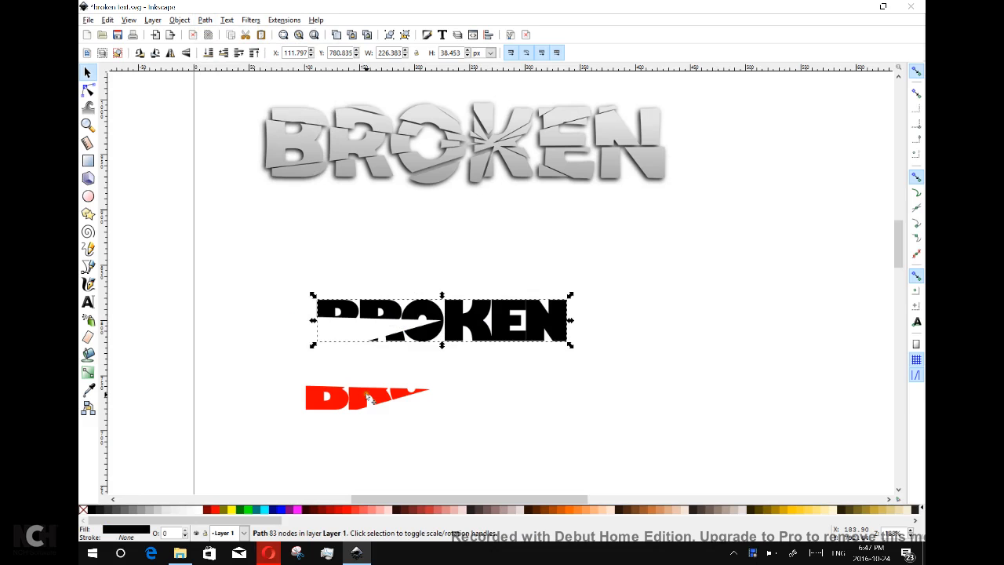
drag(369, 398, 377, 322)
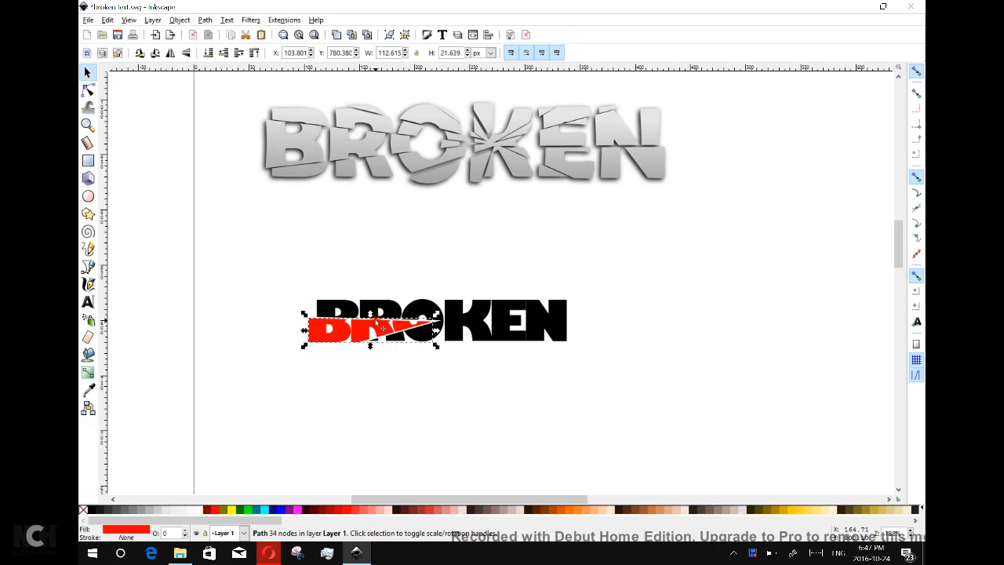
click(87, 267)
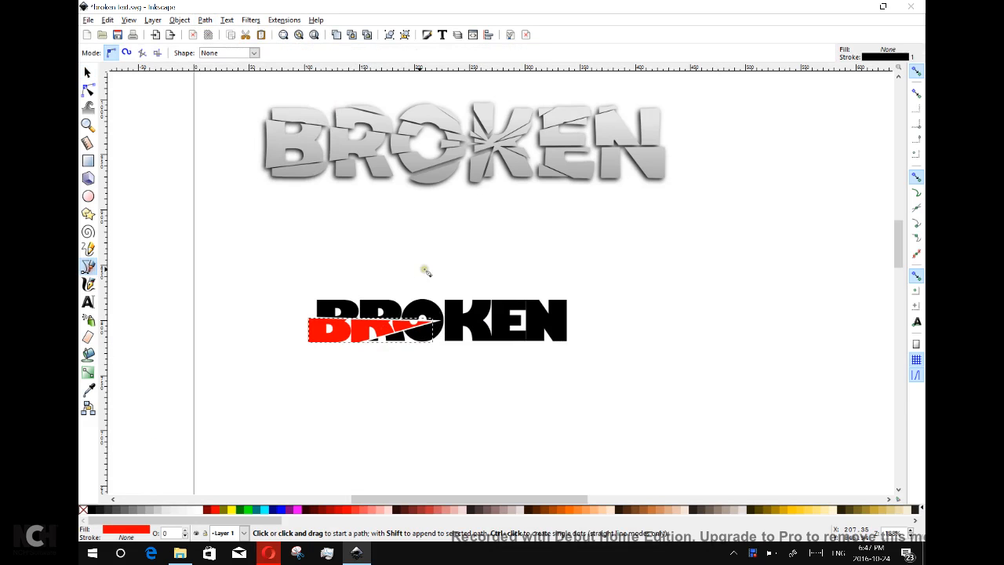
Draw a red triangle over the O and duplicate it together with the BROKEN path.
click(338, 286)
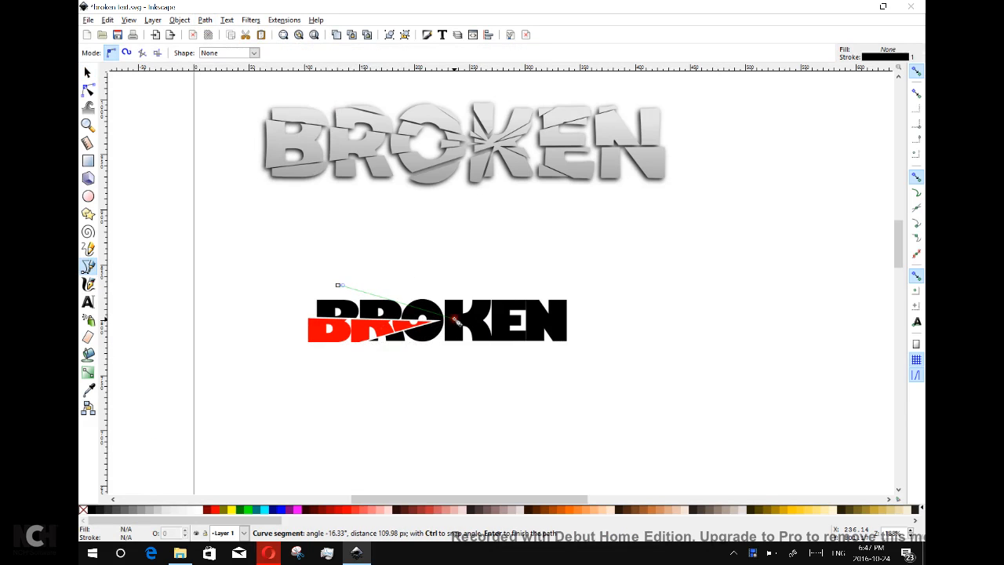
click(454, 319)
click(408, 251)
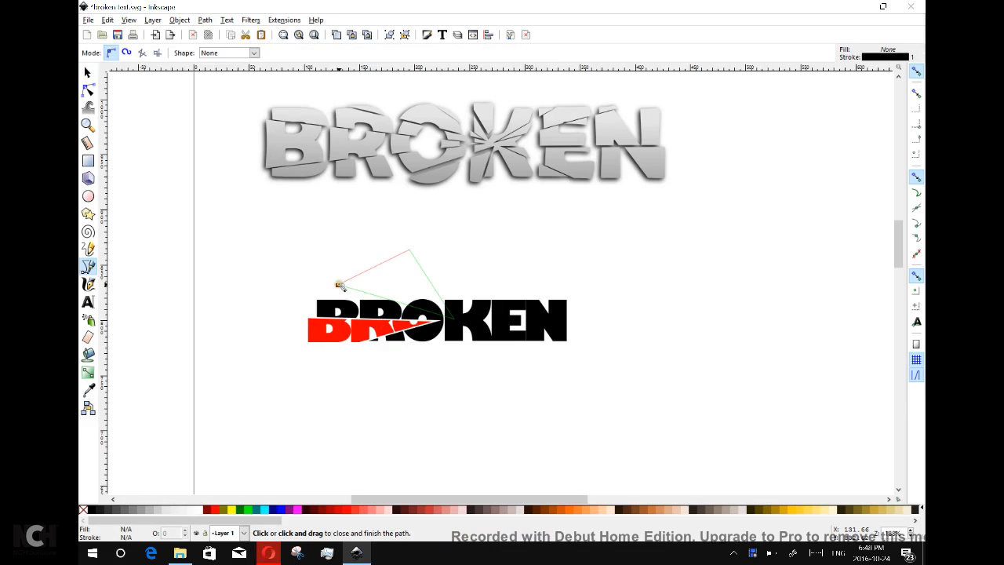
click(339, 285)
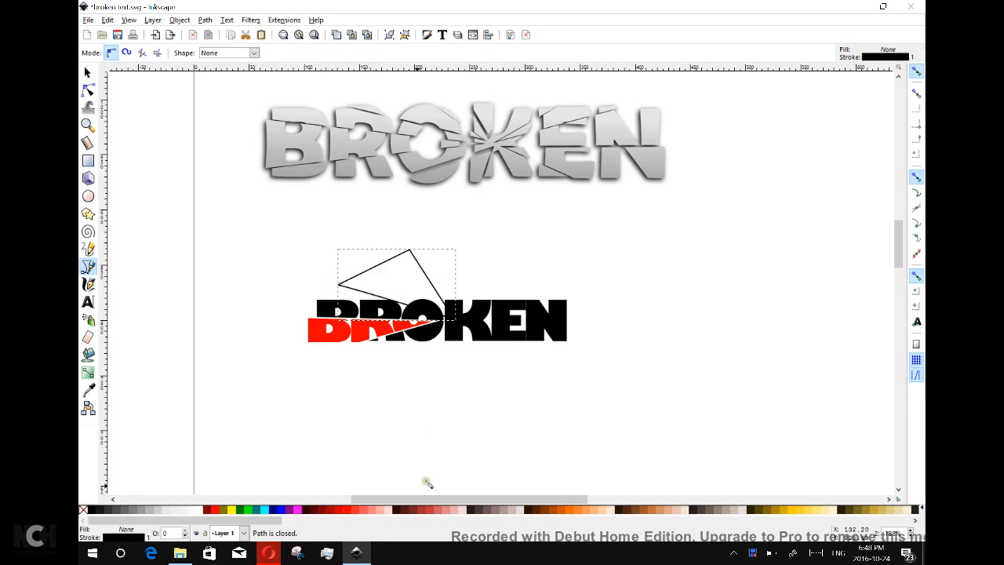
click(348, 509)
click(86, 72)
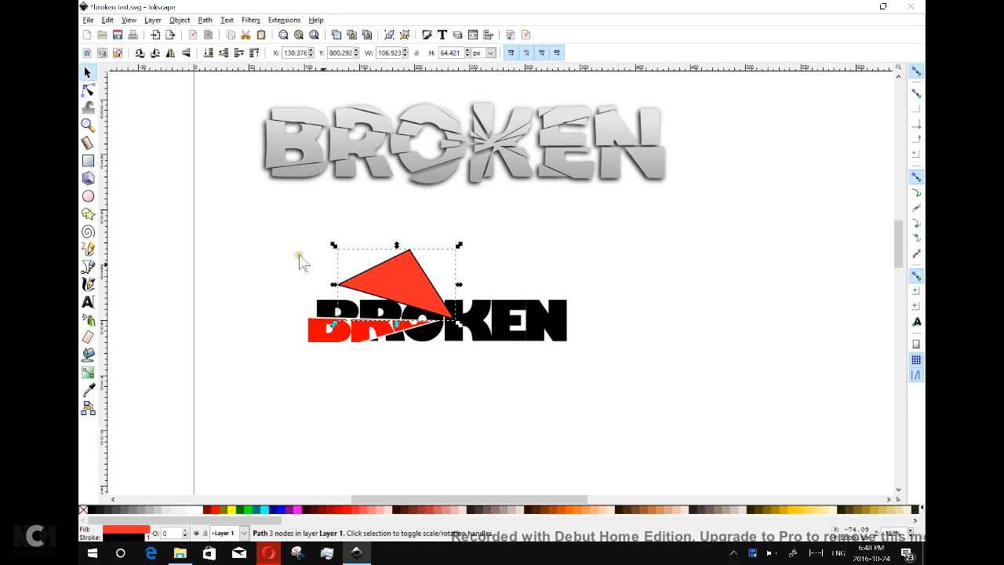
shift+click(556, 336)
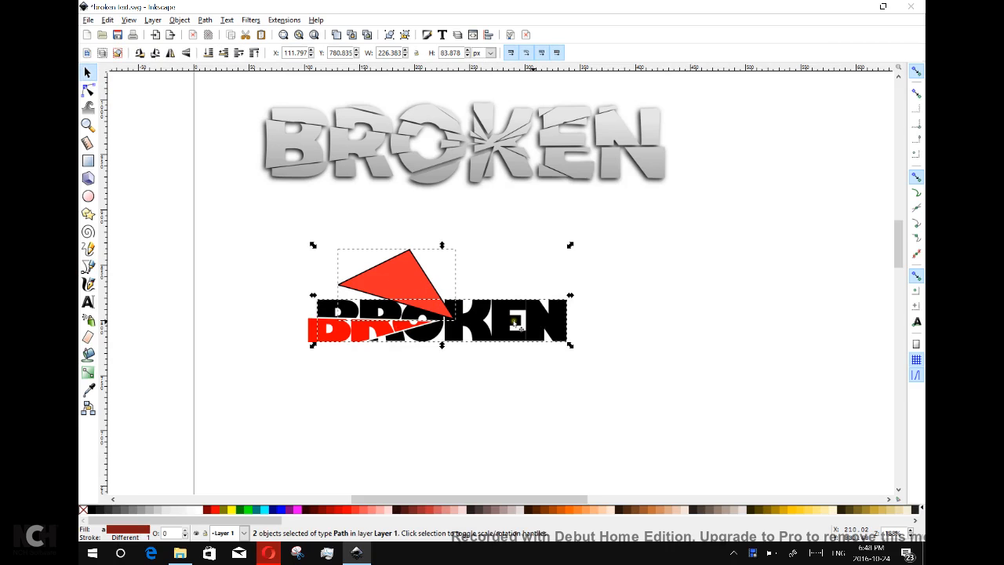
right_click(411, 268)
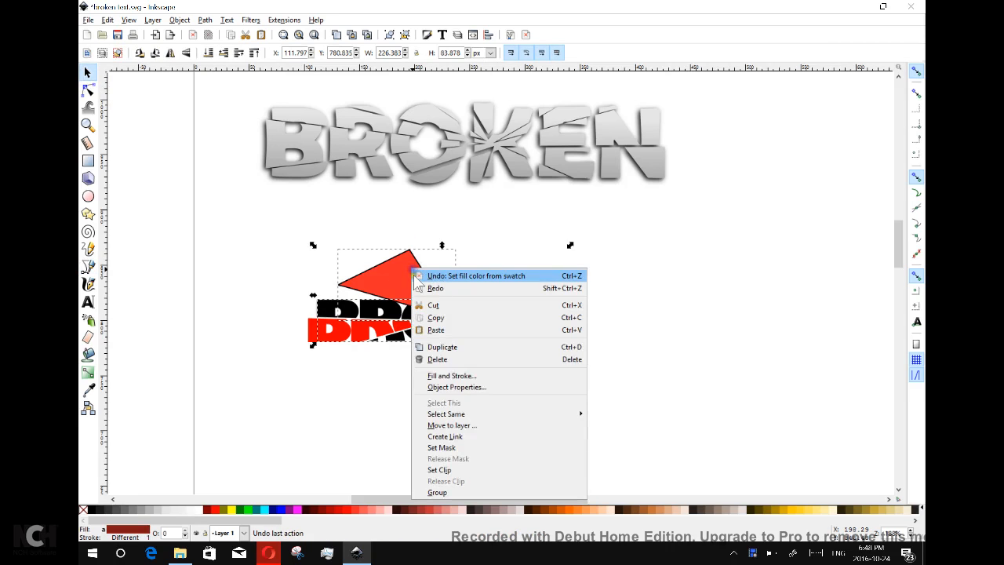
click(466, 347)
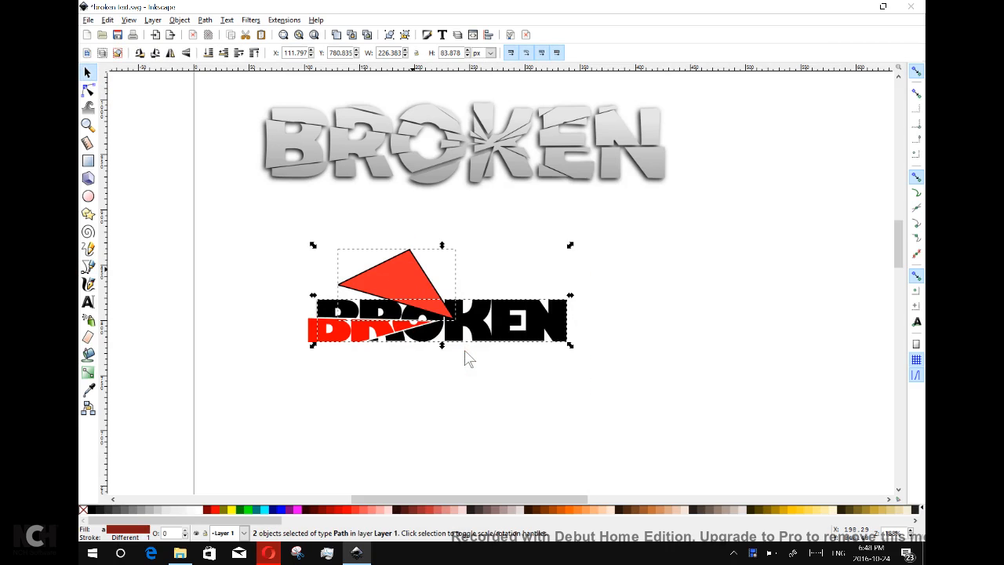
Intersect the duplicates into an orange shard and move it up out of the lettering.
click(205, 20)
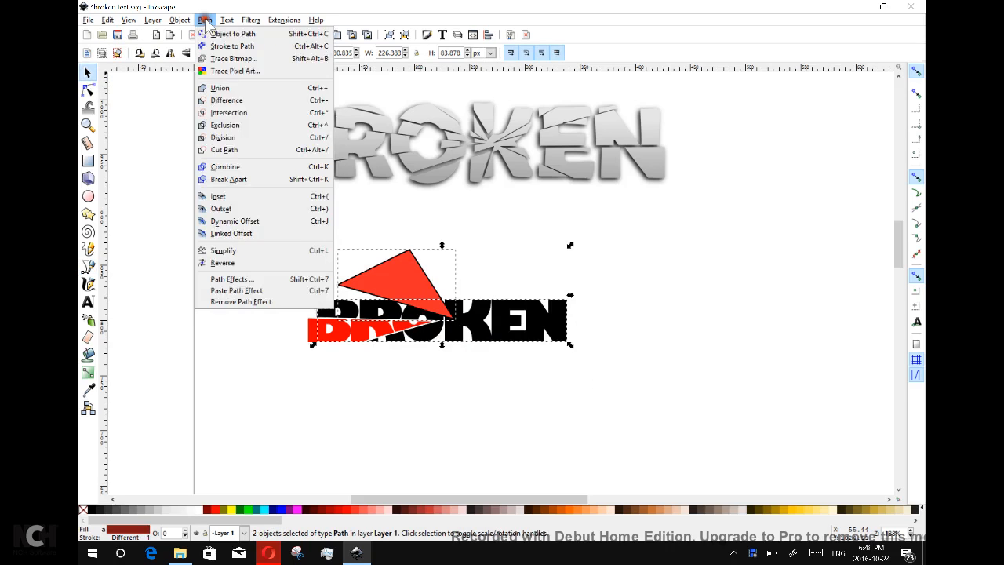
click(249, 114)
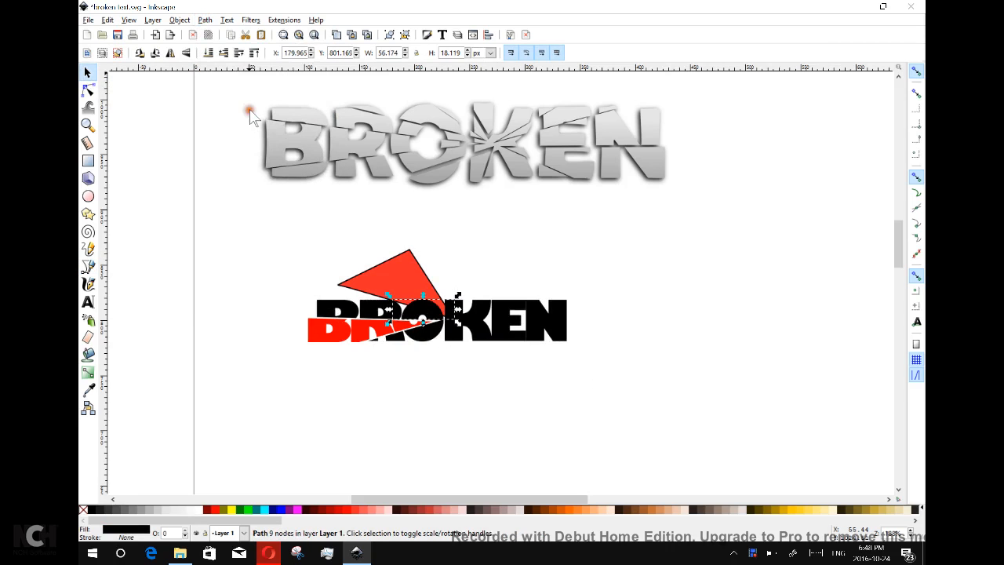
click(572, 510)
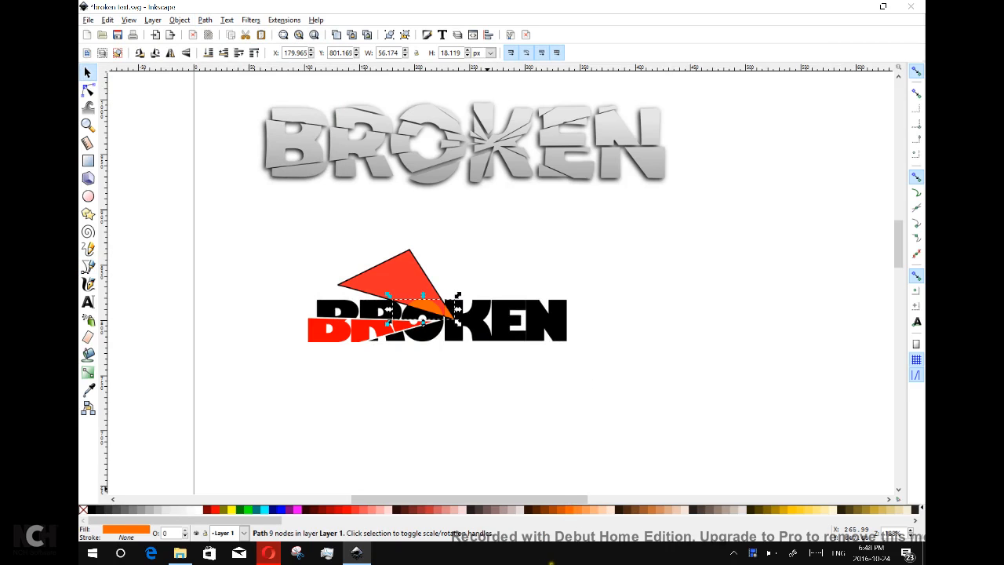
drag(433, 308, 476, 244)
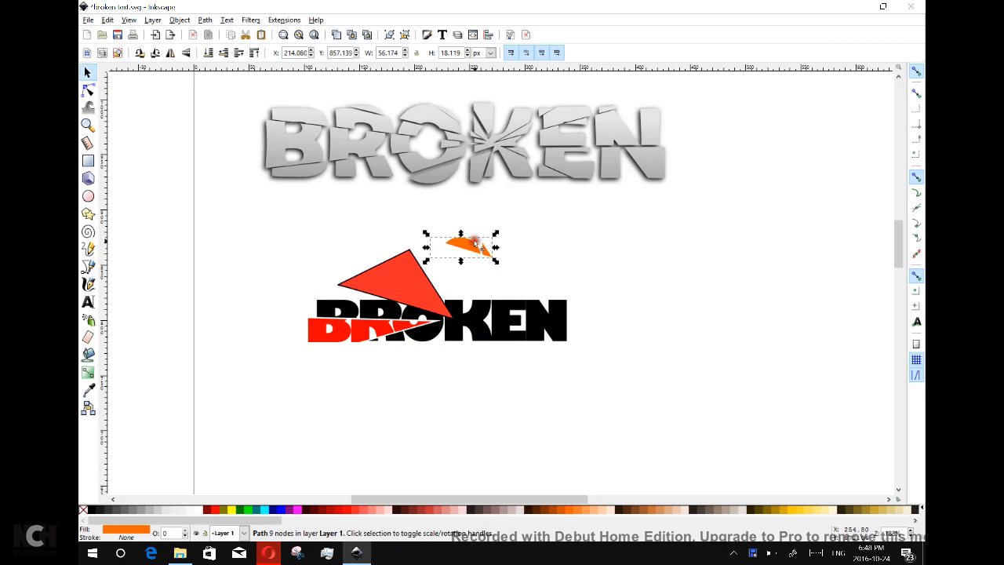
Cut the red triangle out of BROKEN and set the orange shard back into its notch.
click(396, 284)
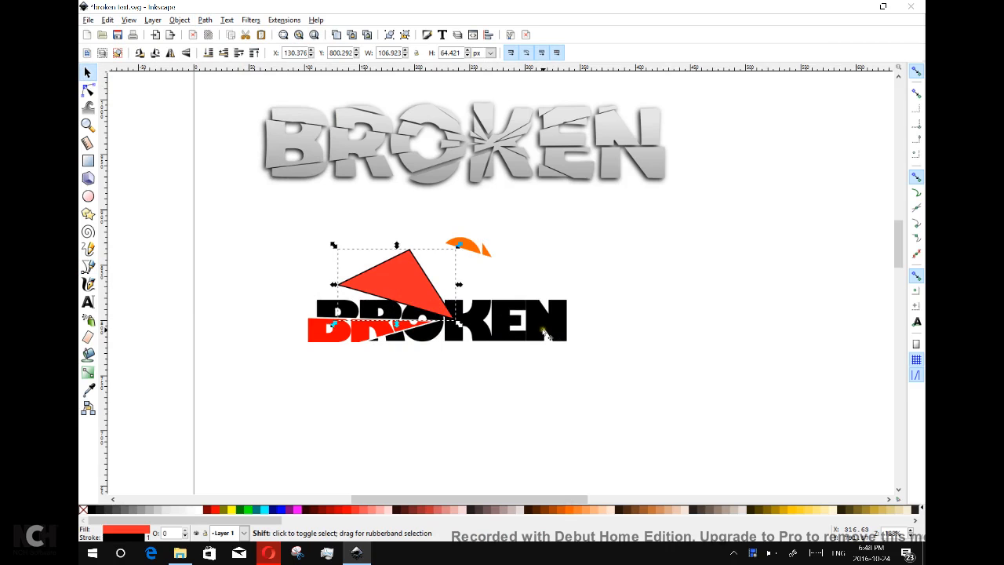
shift+click(493, 339)
click(205, 21)
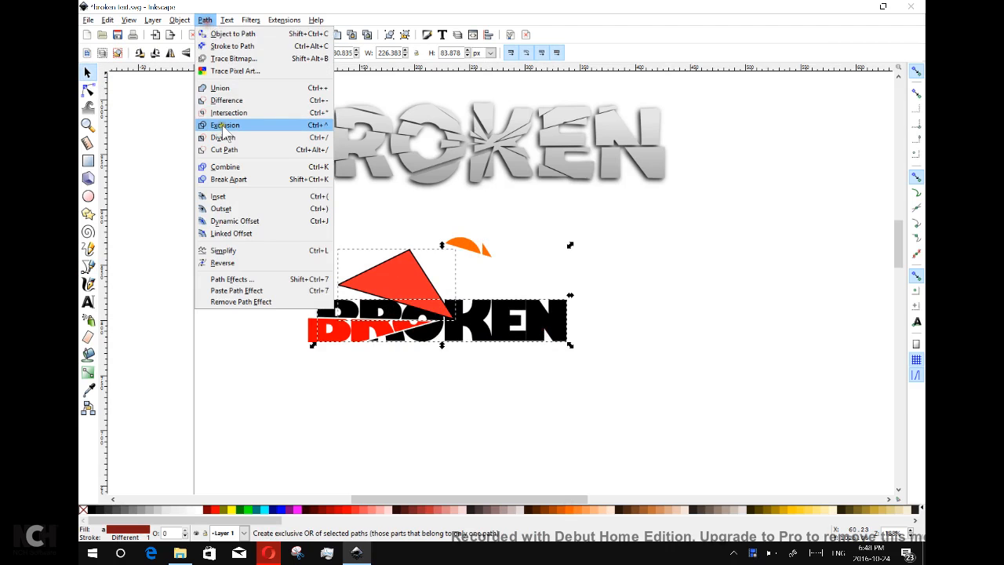
click(227, 100)
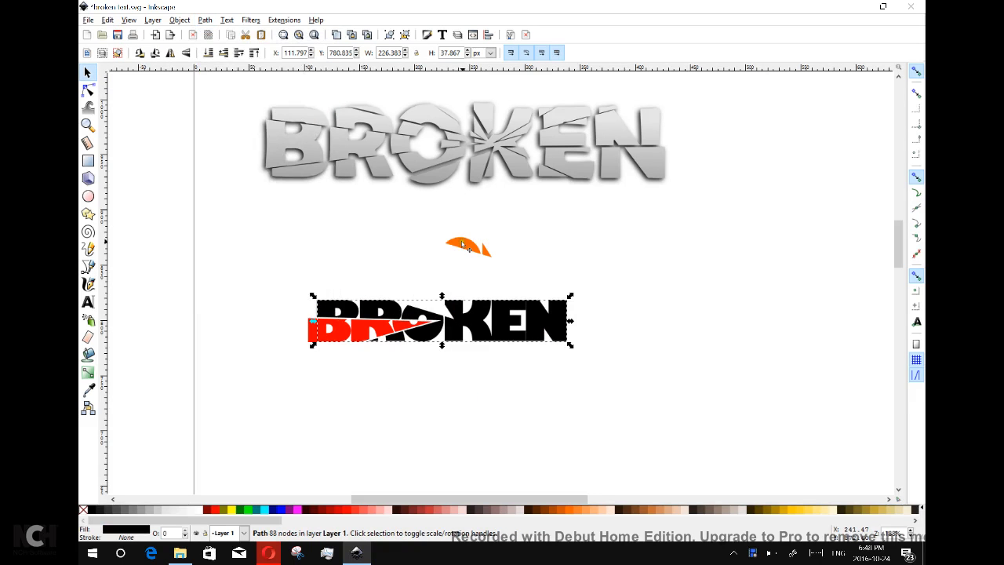
drag(463, 246, 442, 327)
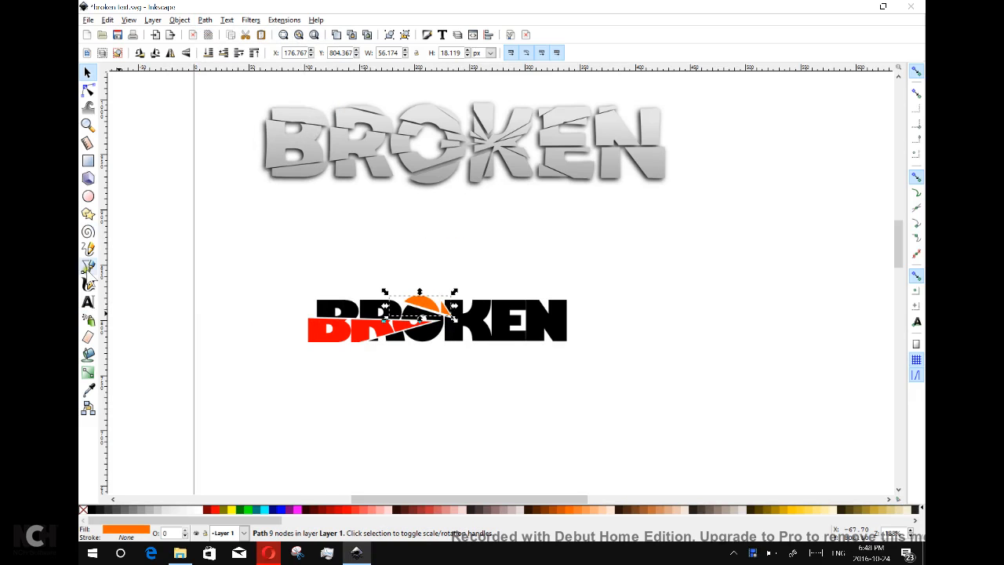
click(88, 268)
Draw a red triangle over the K and duplicate it together with the BROKEN word.
click(458, 279)
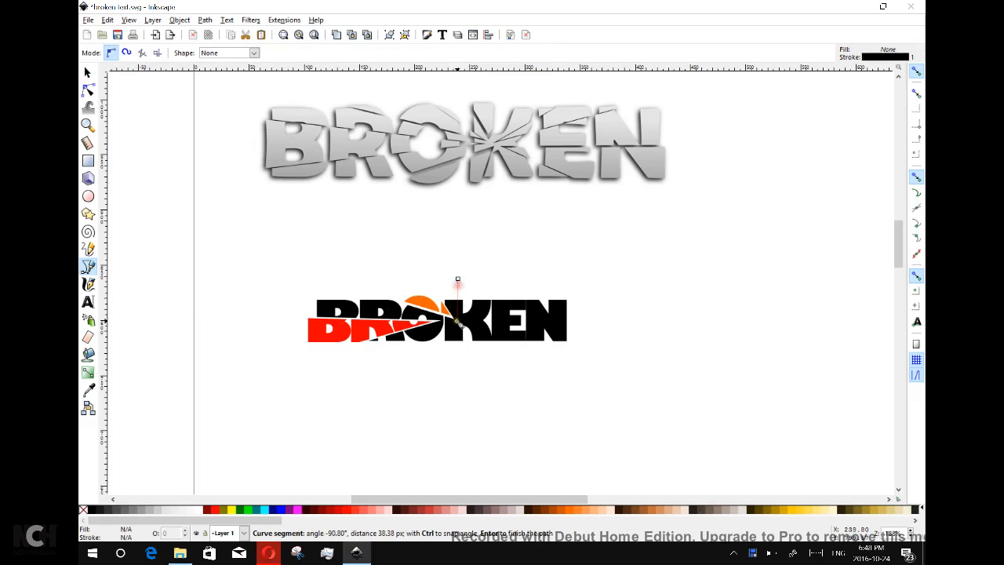
click(458, 326)
click(543, 275)
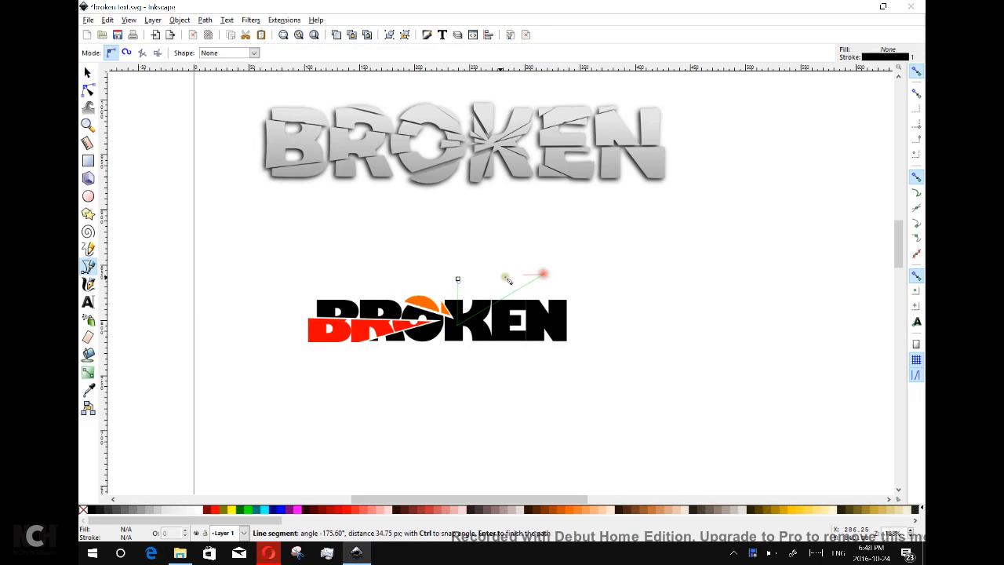
click(458, 279)
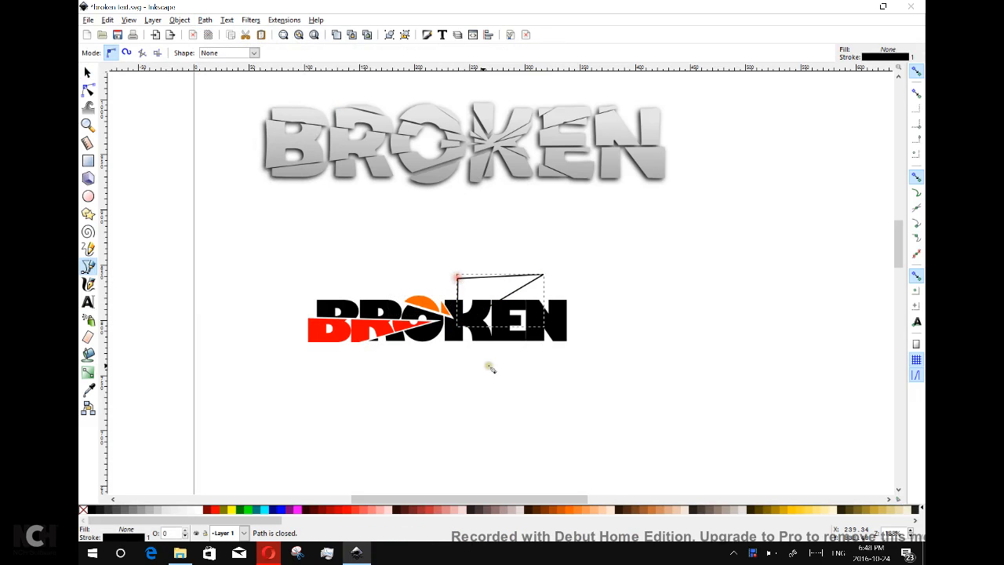
click(357, 510)
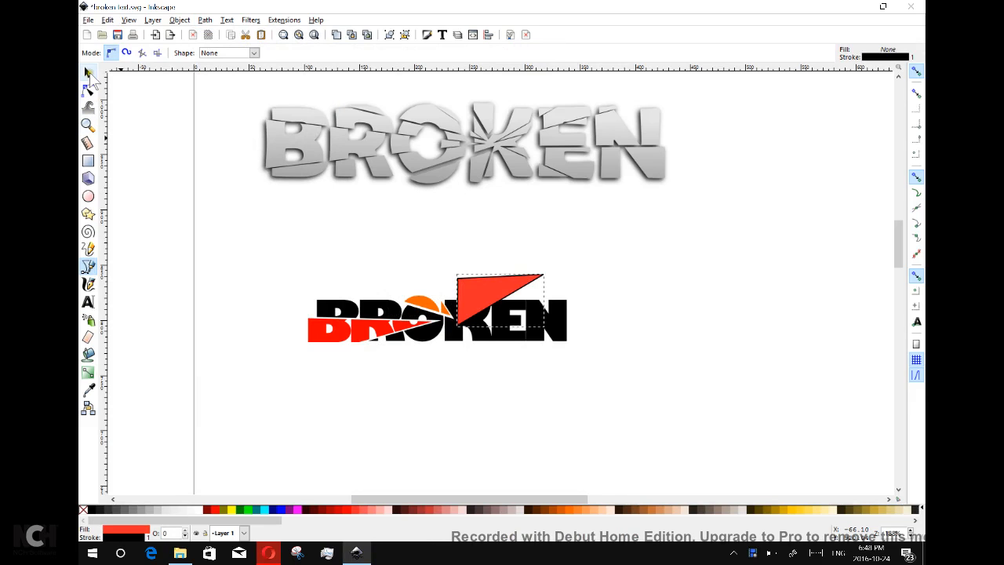
click(88, 72)
key(shift)
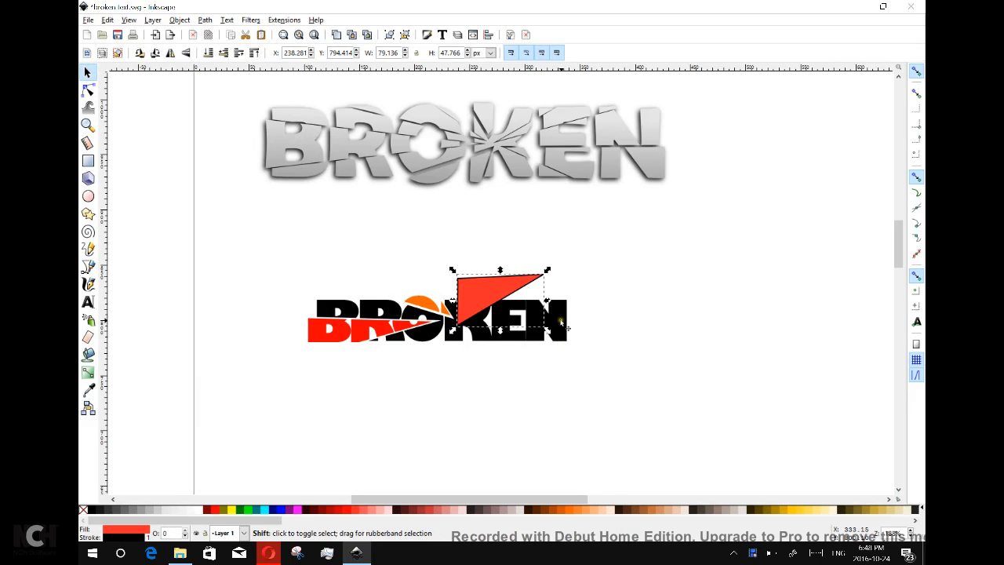
shift+click(562, 323)
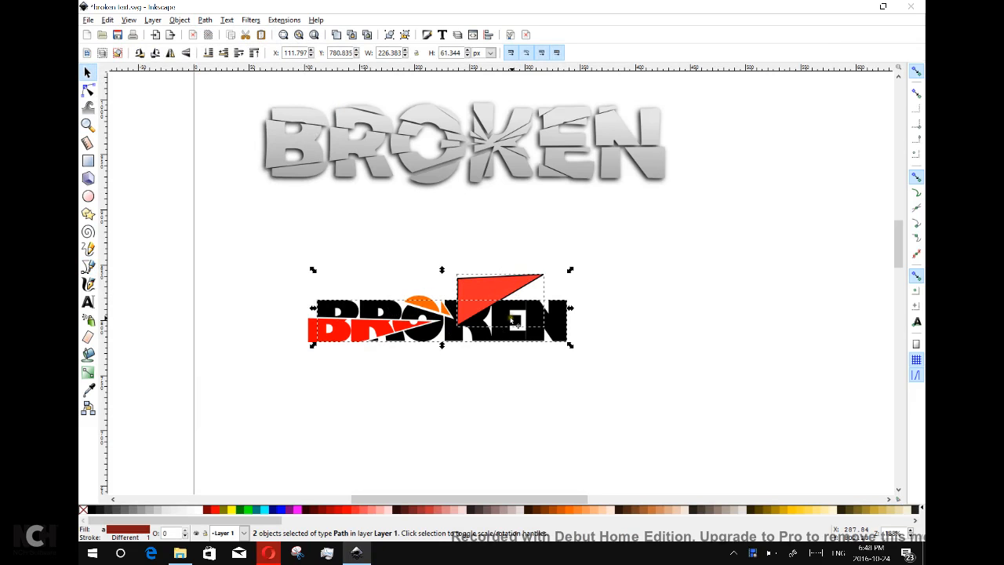
right_click(499, 277)
click(554, 357)
Intersect the duplicates into a red shard and move it above the word.
click(204, 20)
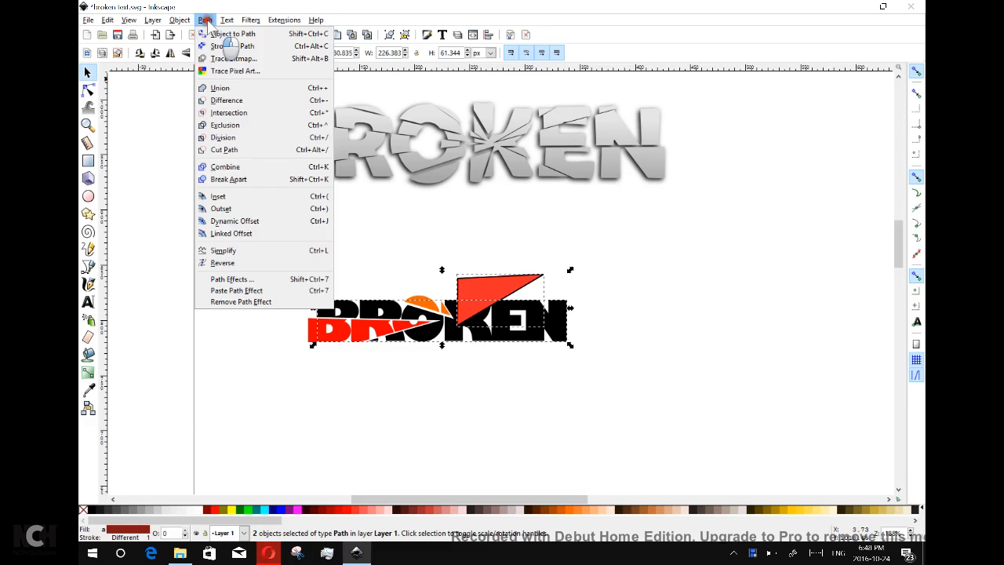
click(242, 110)
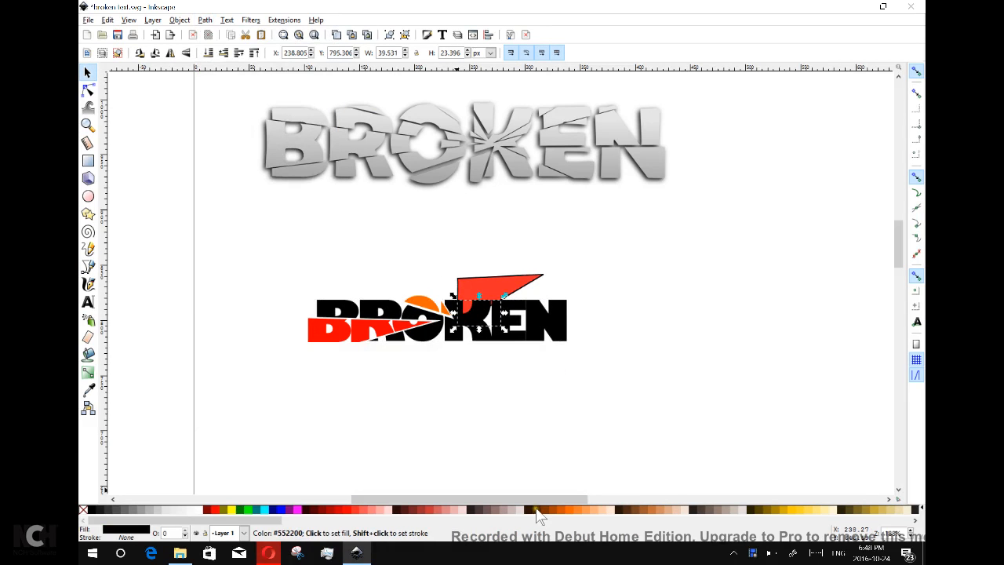
click(348, 510)
click(493, 288)
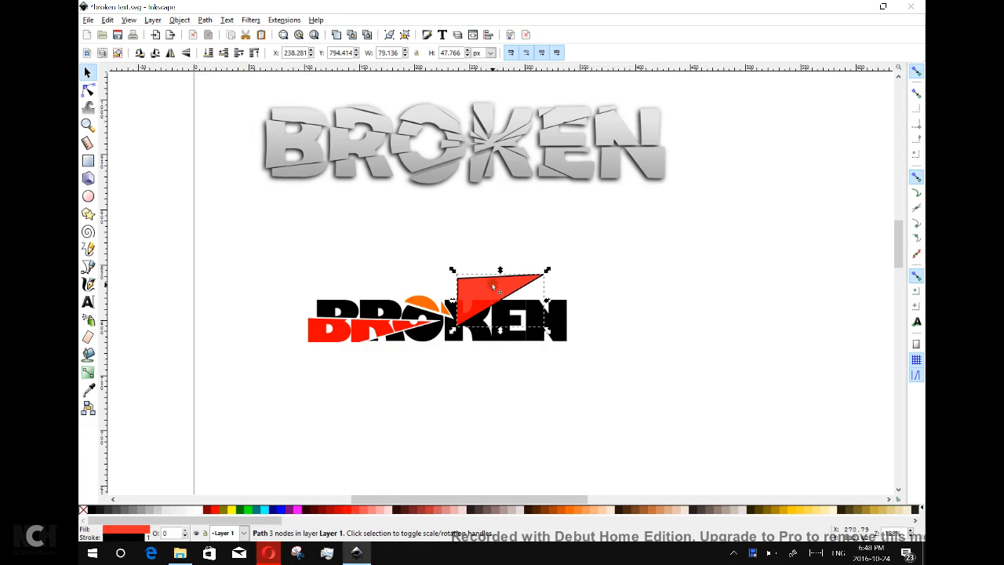
drag(469, 311, 425, 241)
Cut the triangle out of BROKEN with Difference and move the red shard back onto the K.
click(503, 287)
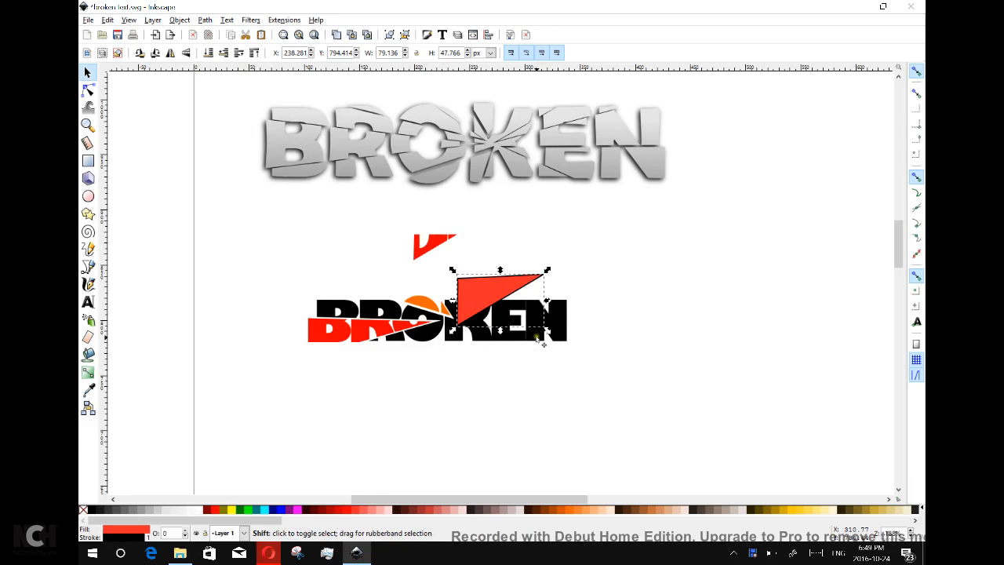
shift+click(539, 340)
click(205, 19)
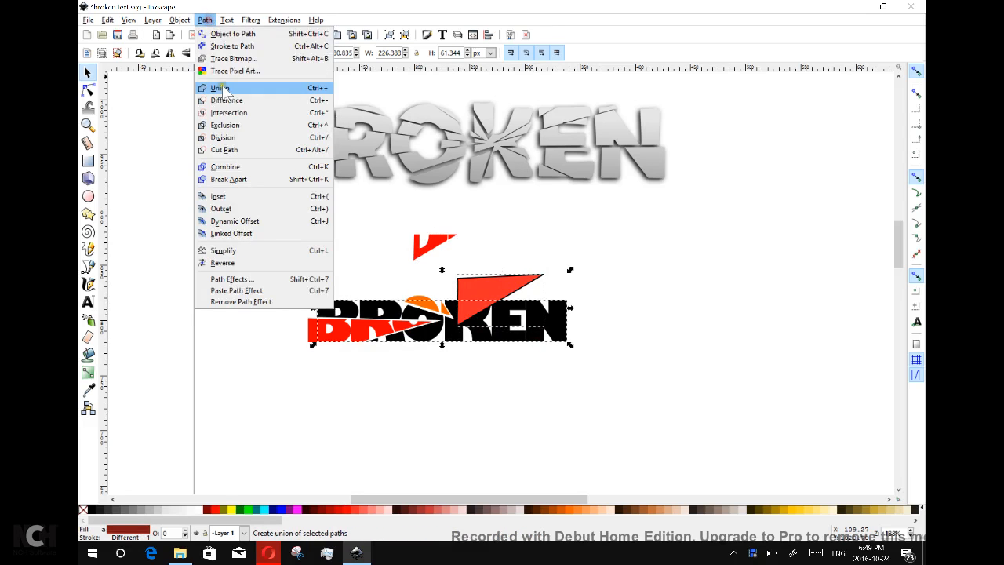
click(231, 100)
drag(442, 230, 505, 324)
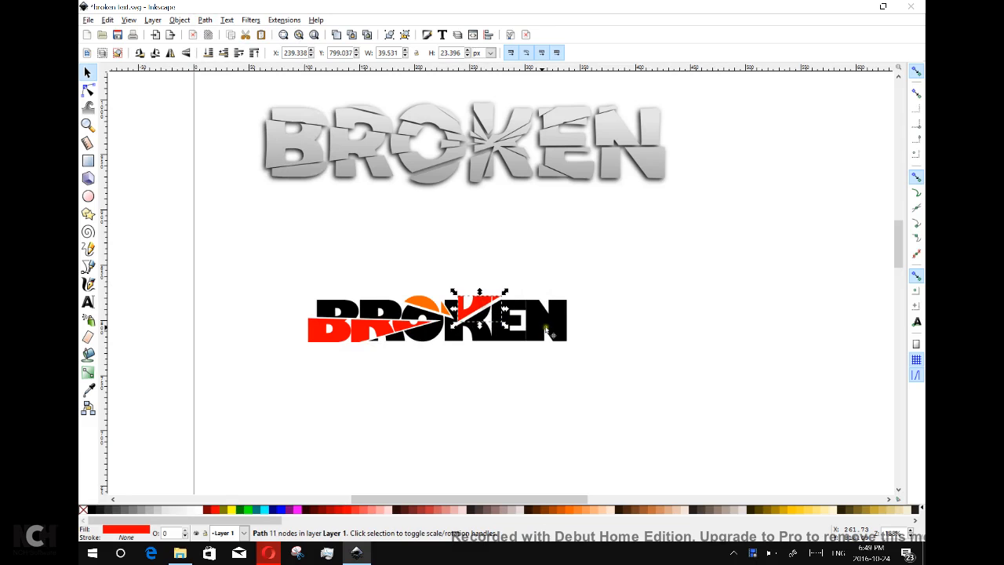
click(88, 267)
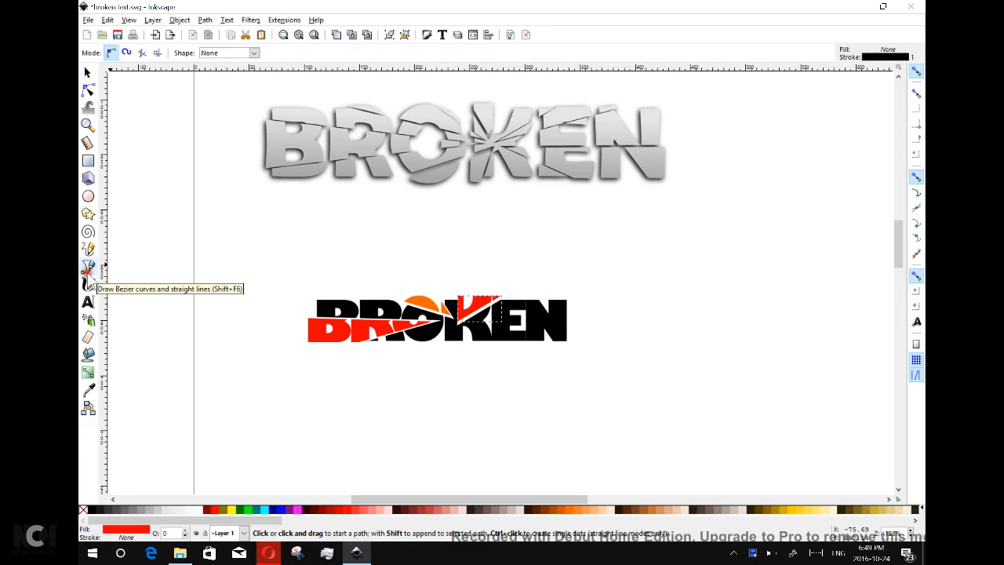
Draw an orange triangle from the K across the EN and past the word's right end.
click(600, 304)
click(469, 323)
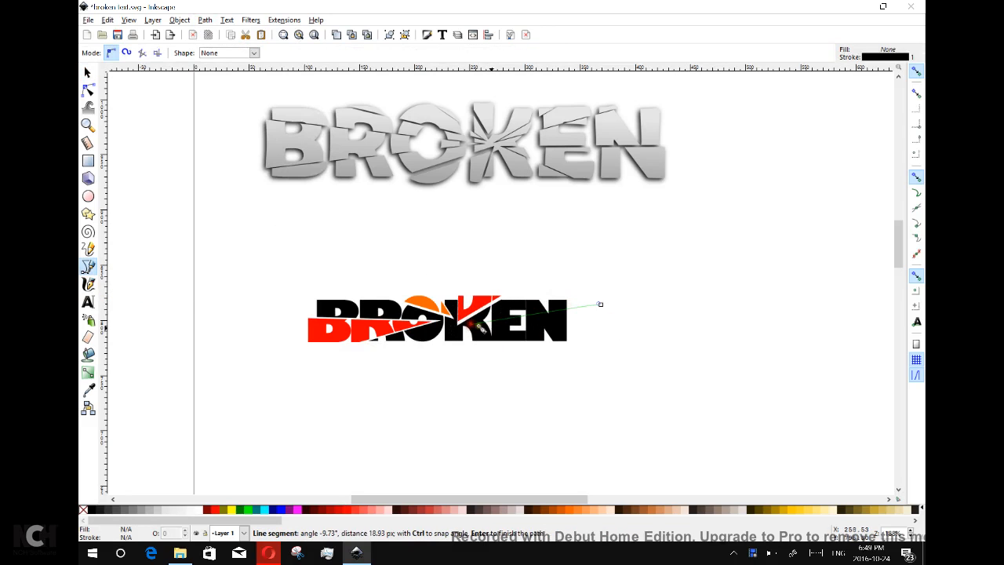
click(638, 356)
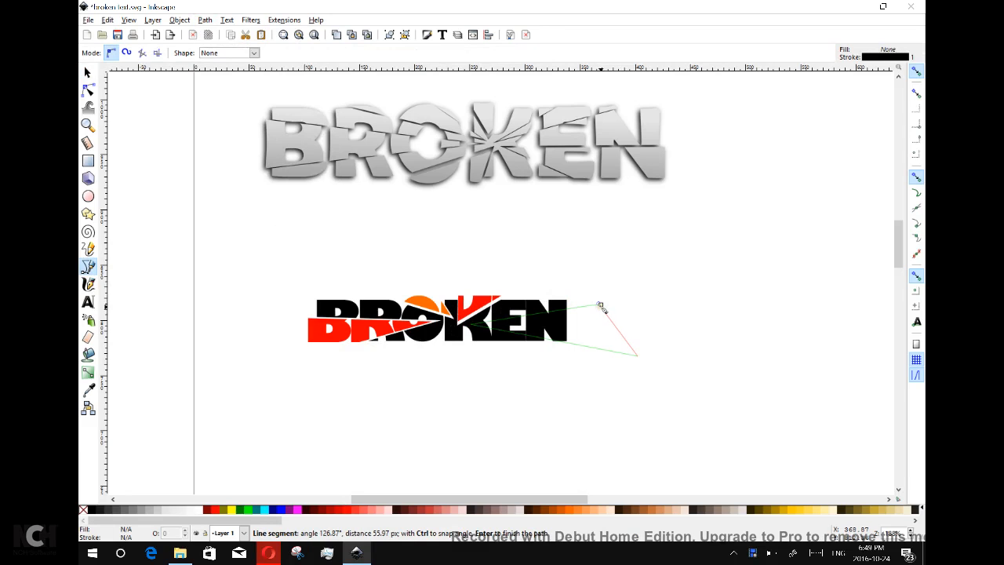
click(601, 304)
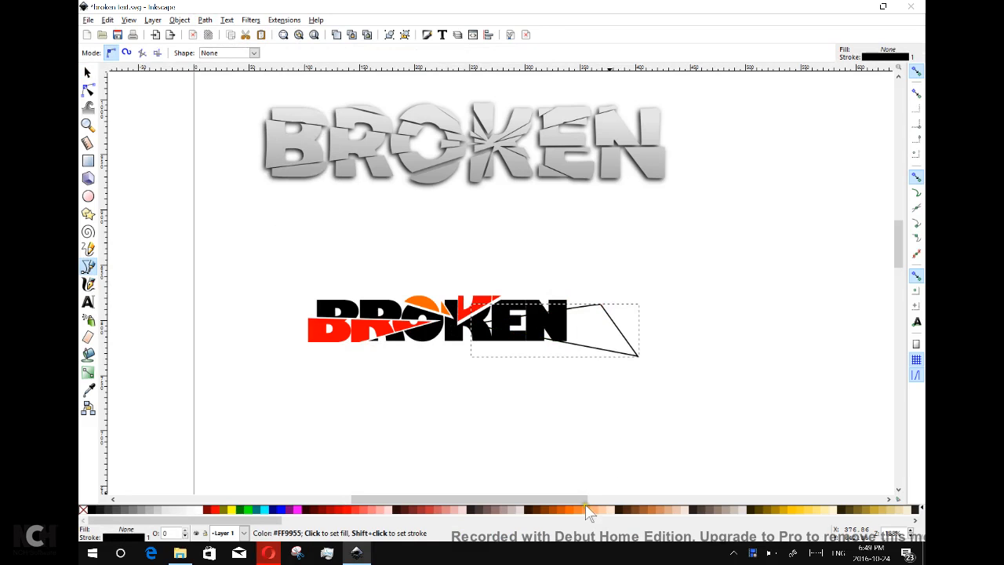
click(588, 510)
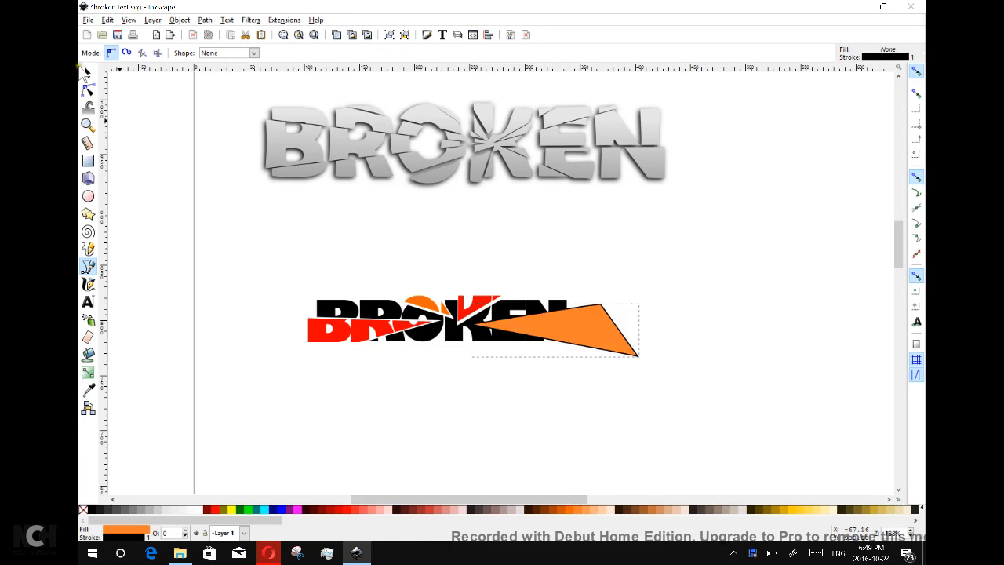
click(88, 72)
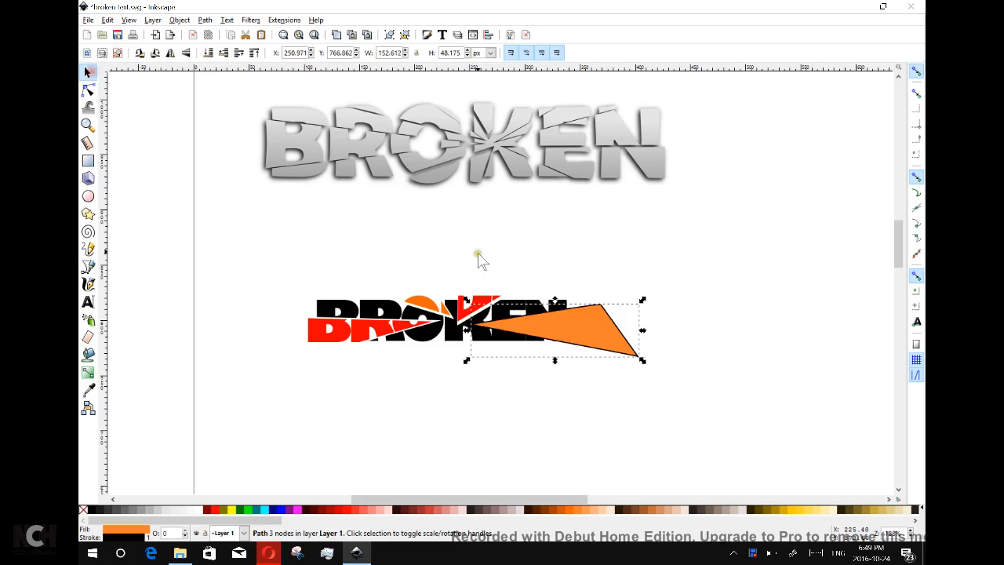
Duplicate the triangle with BROKEN, intersect them into a red EN shard, and move it below.
shift+click(499, 343)
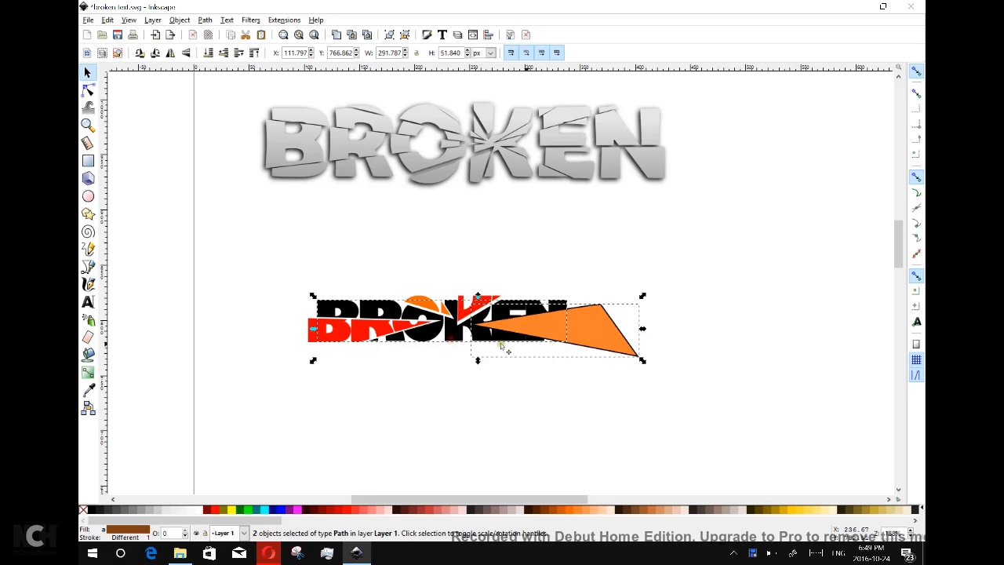
right_click(580, 339)
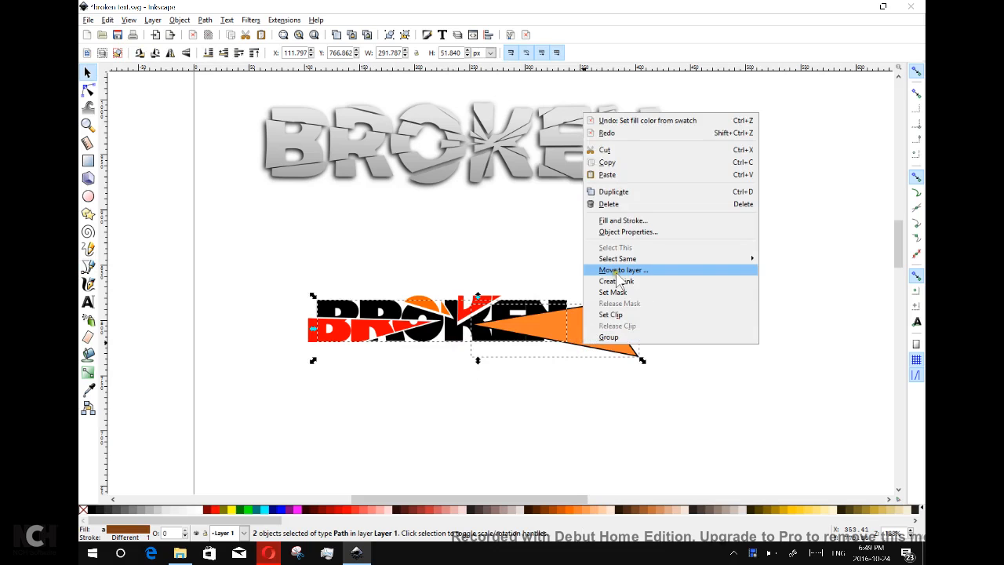
click(625, 194)
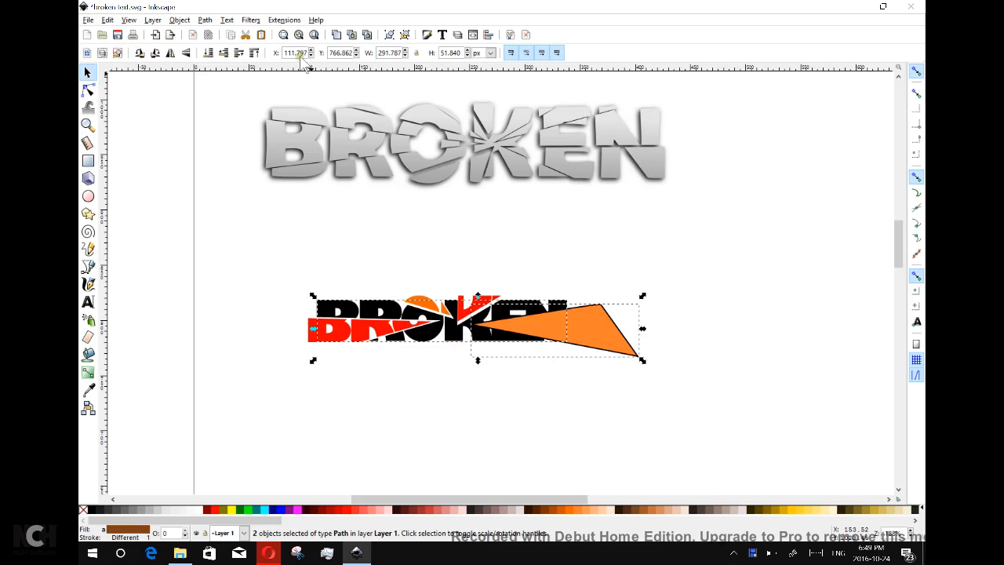
click(204, 20)
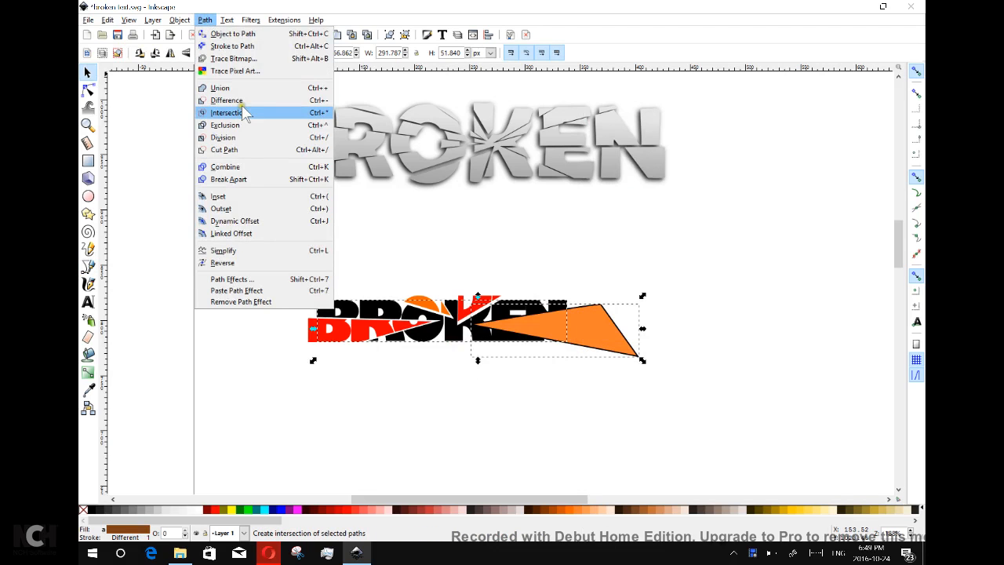
click(227, 112)
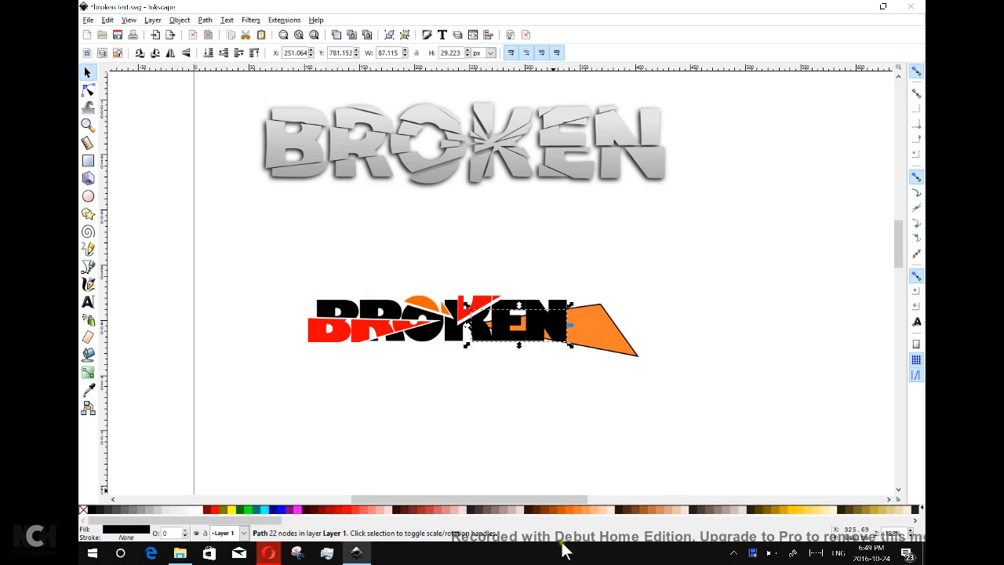
click(344, 510)
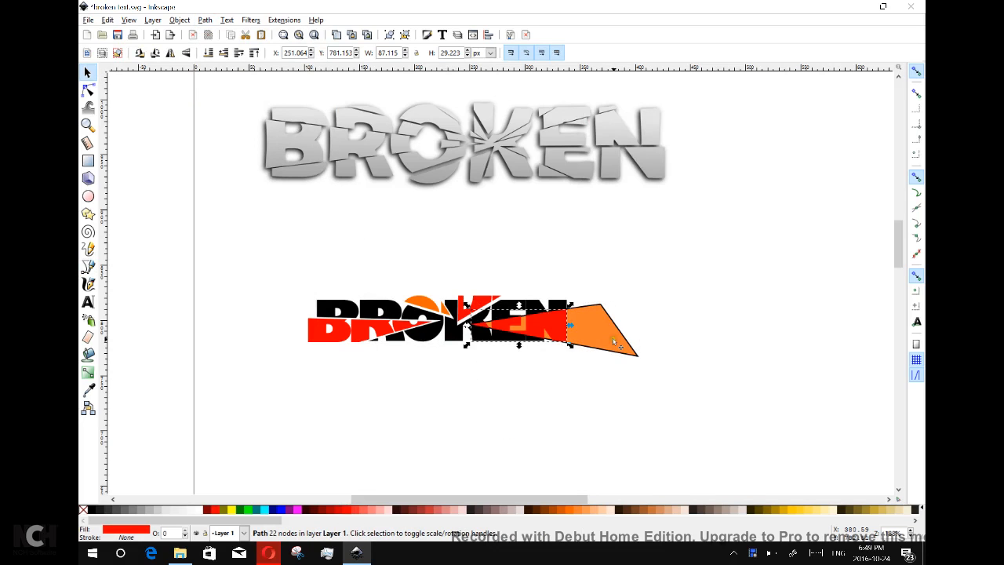
drag(551, 331, 553, 385)
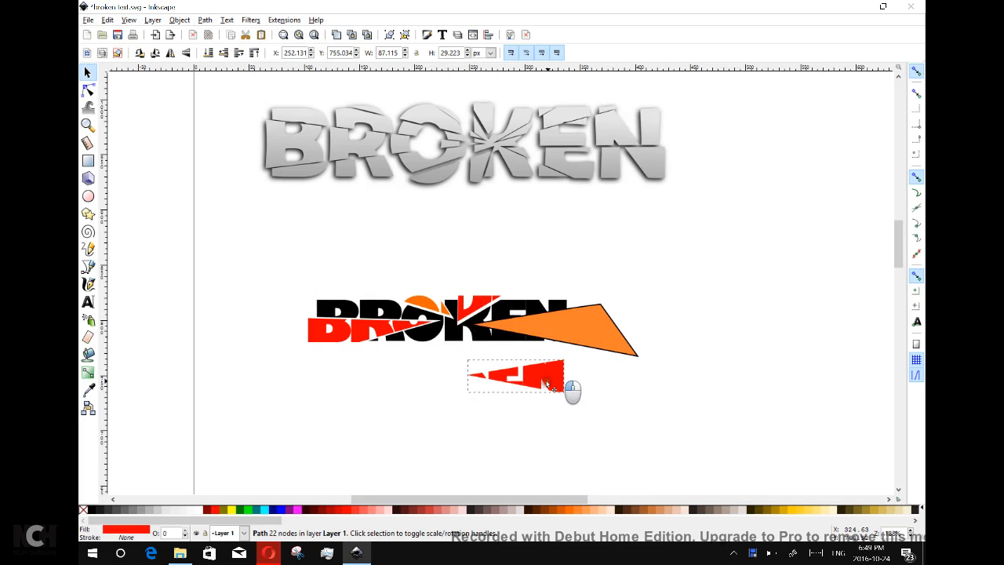
Cut the orange triangle out of the word and put the red EN shard back in place.
click(595, 331)
shift+click(363, 296)
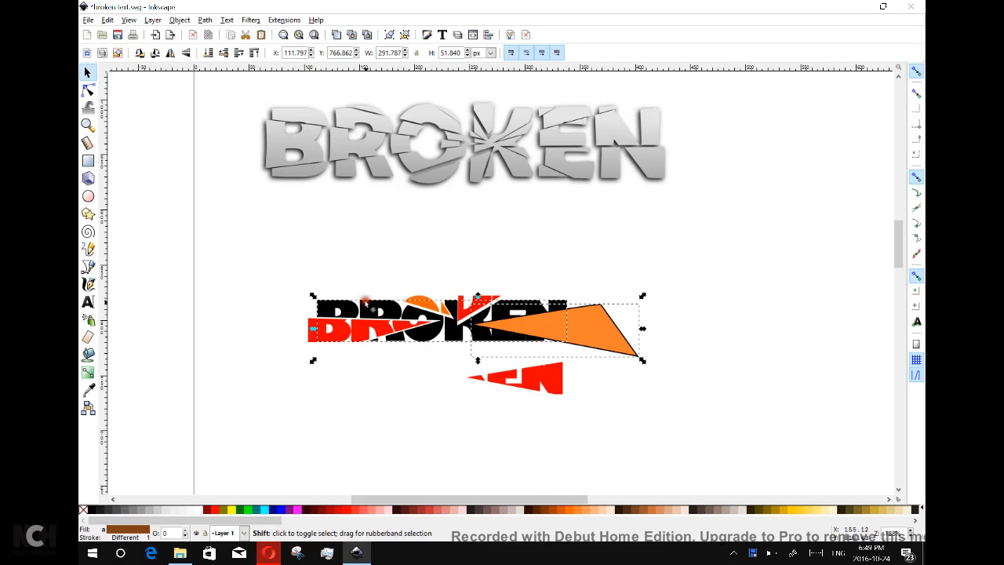
click(204, 20)
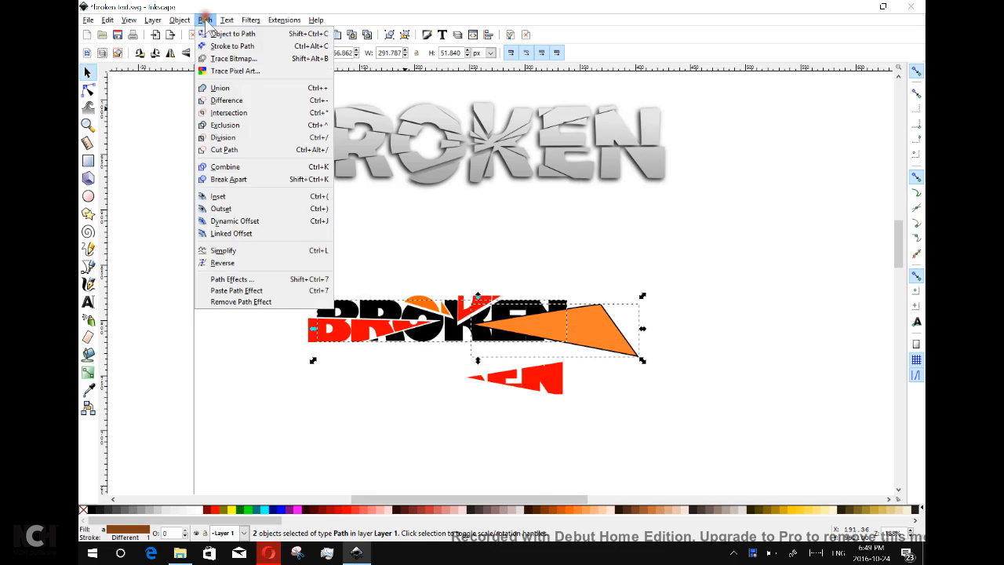
click(234, 99)
drag(558, 375, 572, 324)
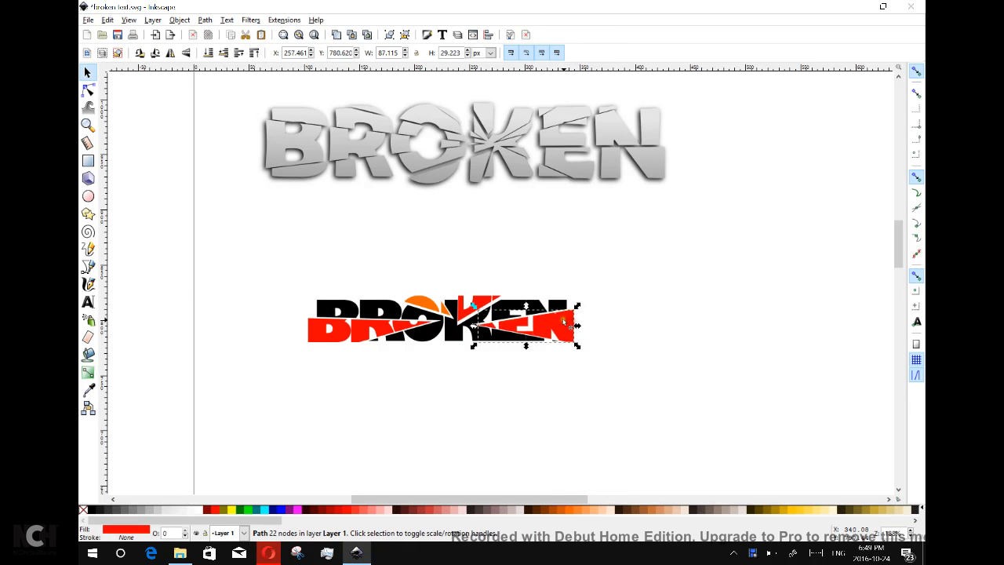
Draw an orange triangle over the lower part of the O and K in BROKEN.
click(88, 267)
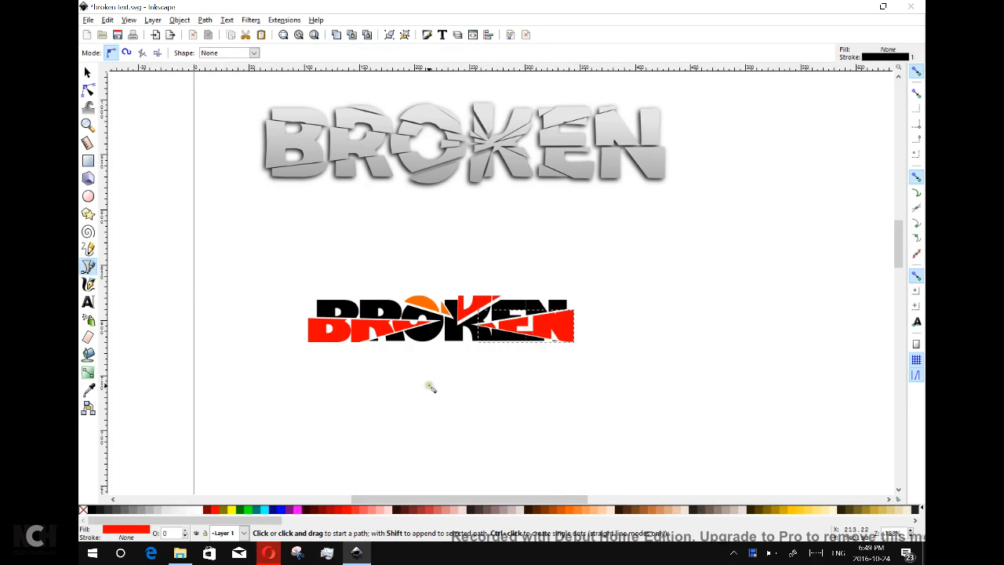
click(390, 357)
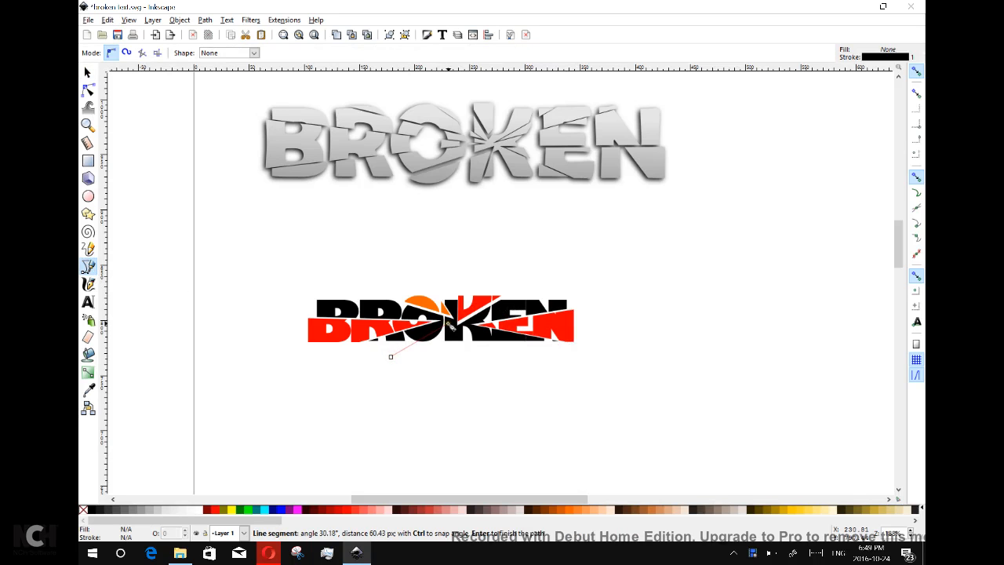
click(451, 342)
click(453, 376)
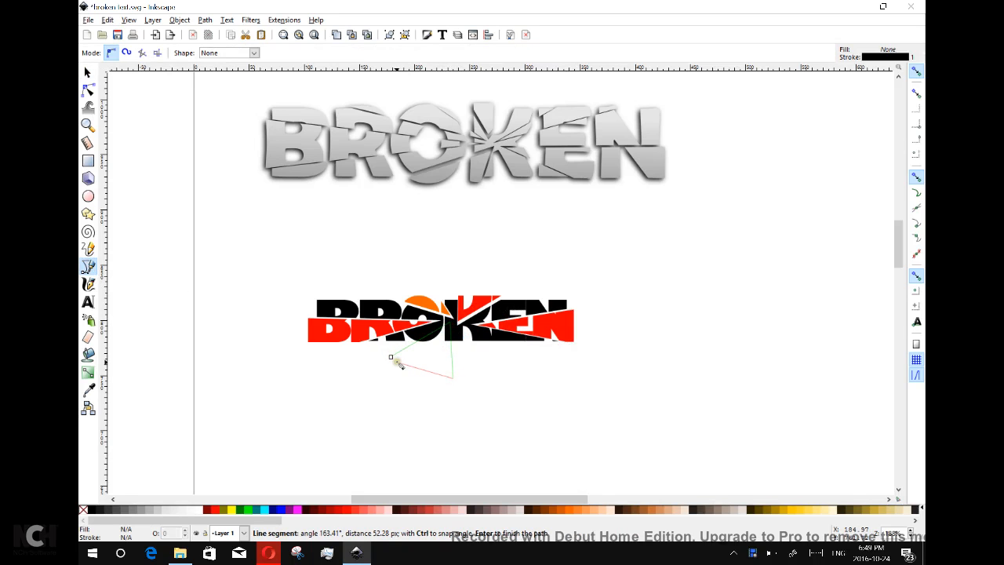
click(391, 357)
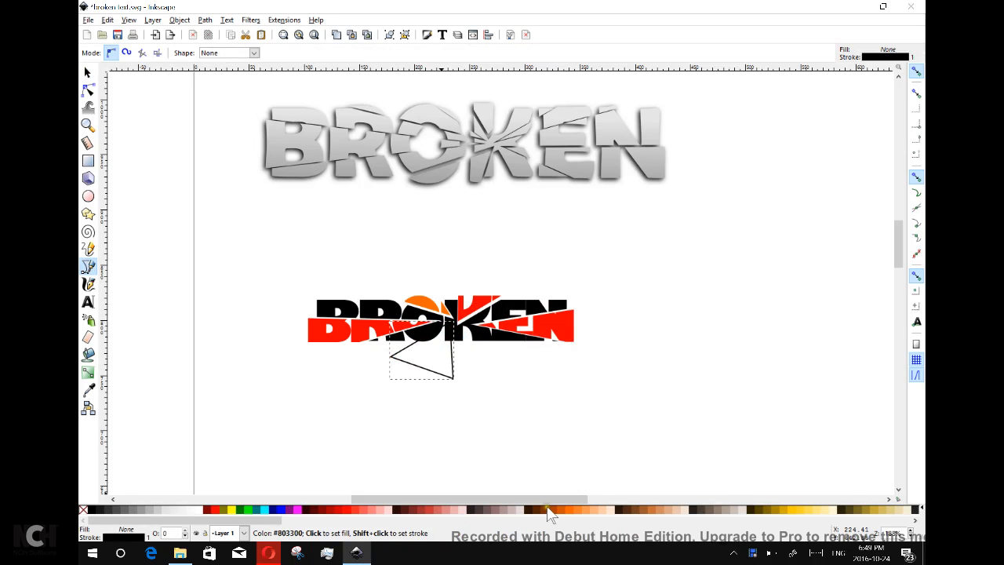
click(573, 510)
Intersect a duplicate of the triangle and BROKEN, colour the overlap piece red, and set it aside.
click(87, 73)
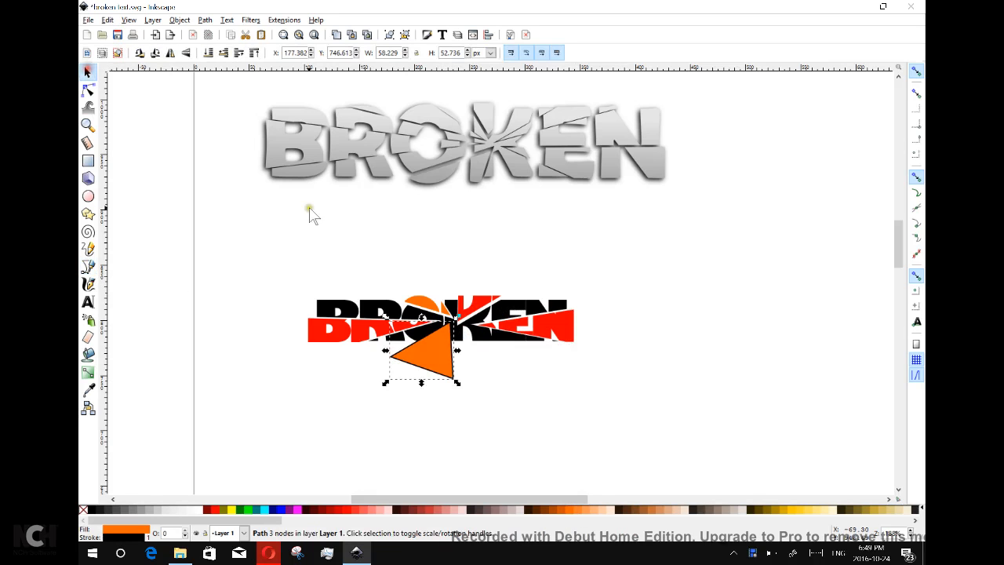
shift+click(505, 339)
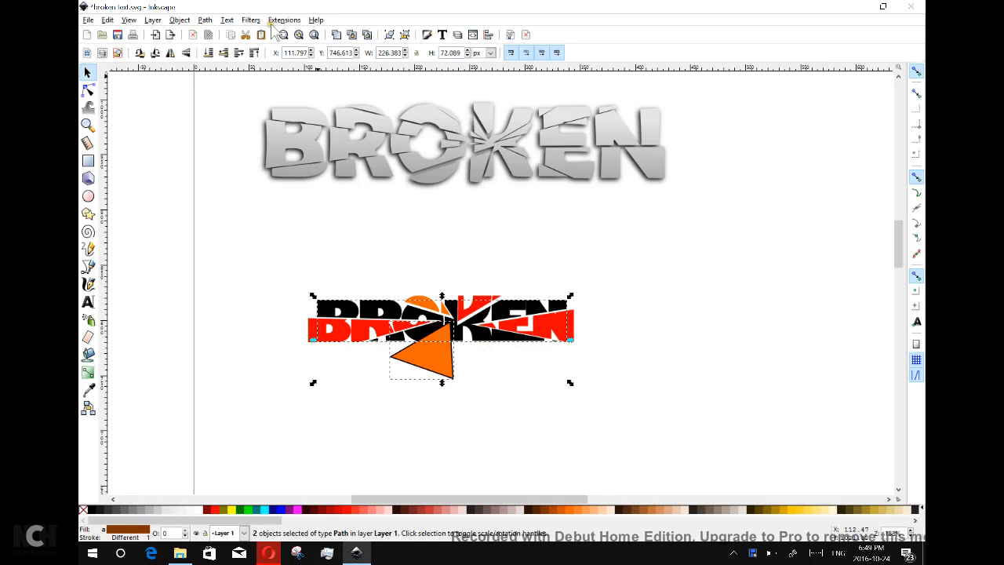
right_click(426, 322)
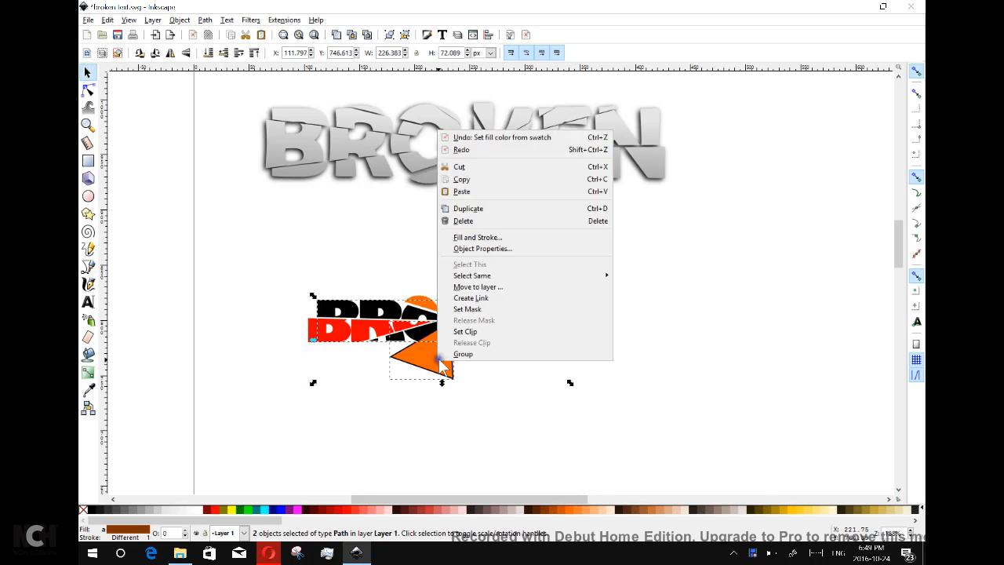
click(475, 209)
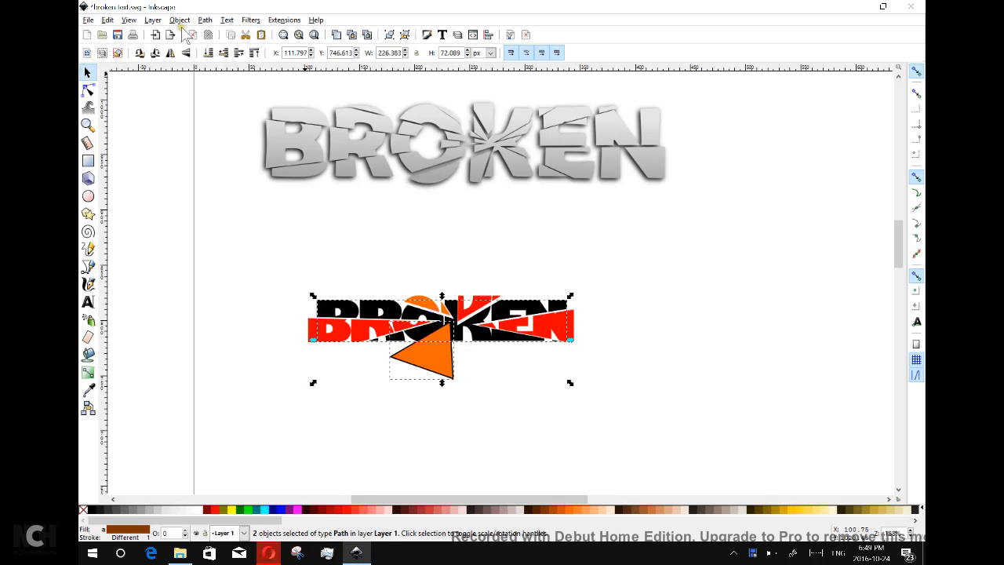
click(205, 19)
click(243, 112)
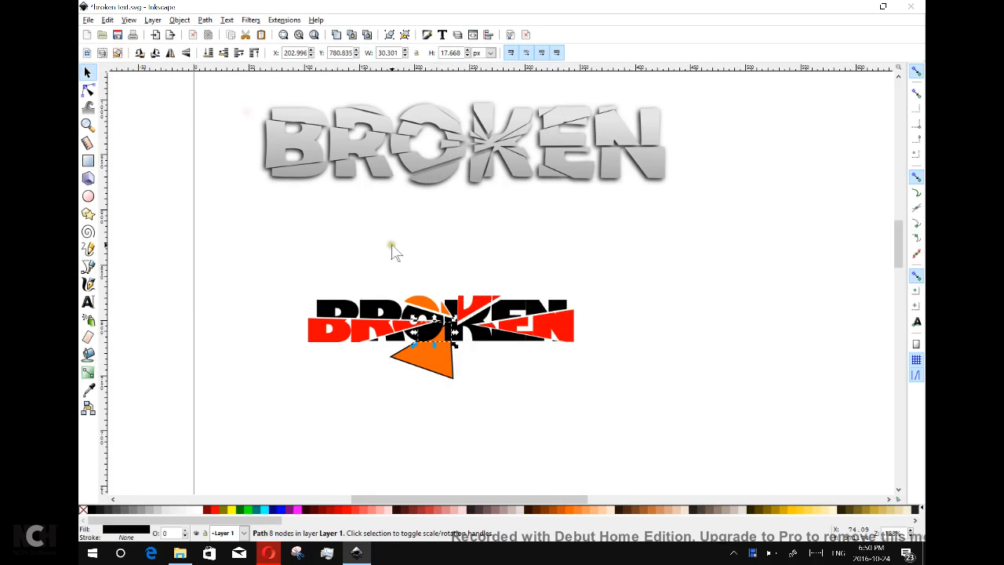
click(348, 510)
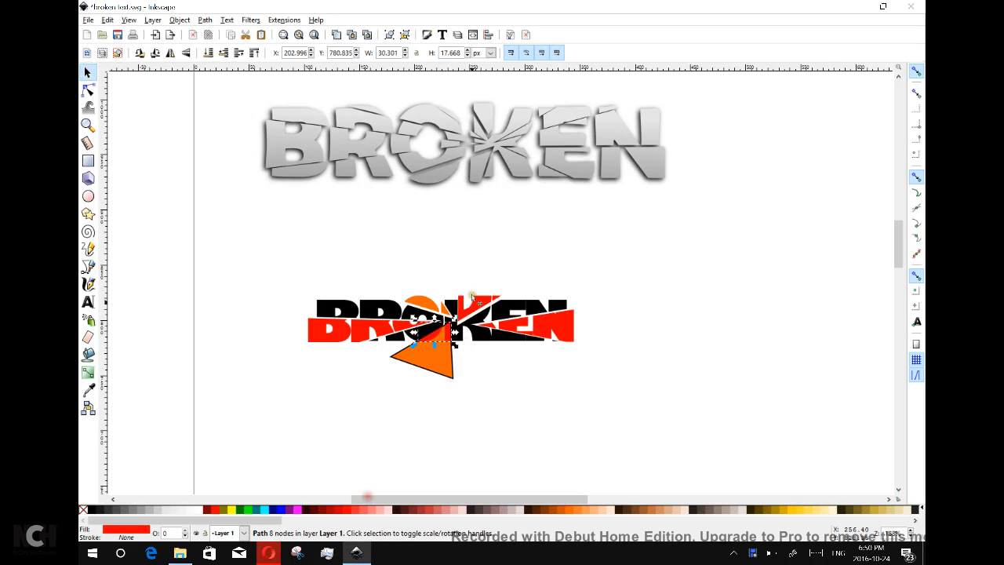
drag(448, 336, 522, 408)
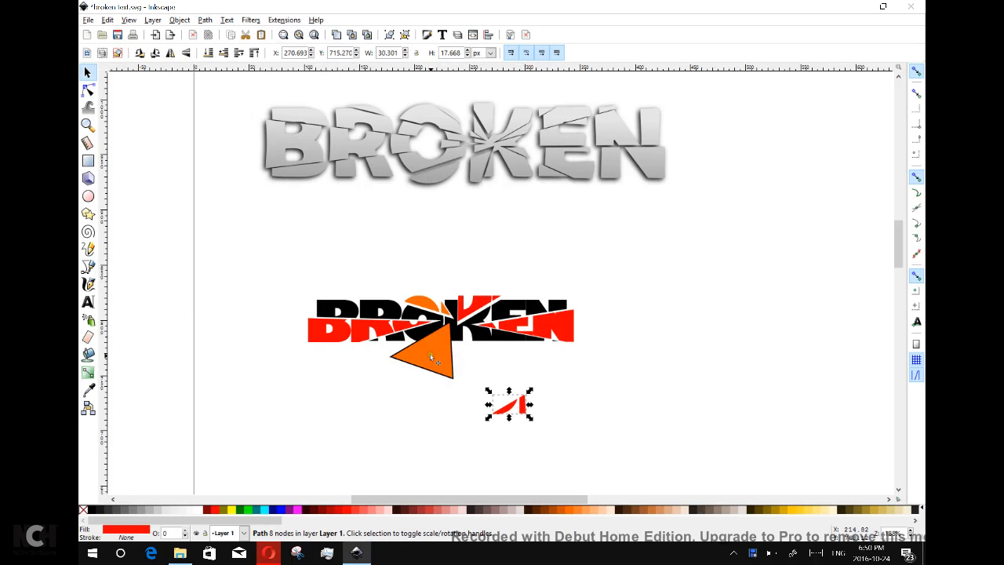
Subtract the orange triangle from BROKEN and fit the red shard back into its notch.
click(429, 354)
shift+click(488, 339)
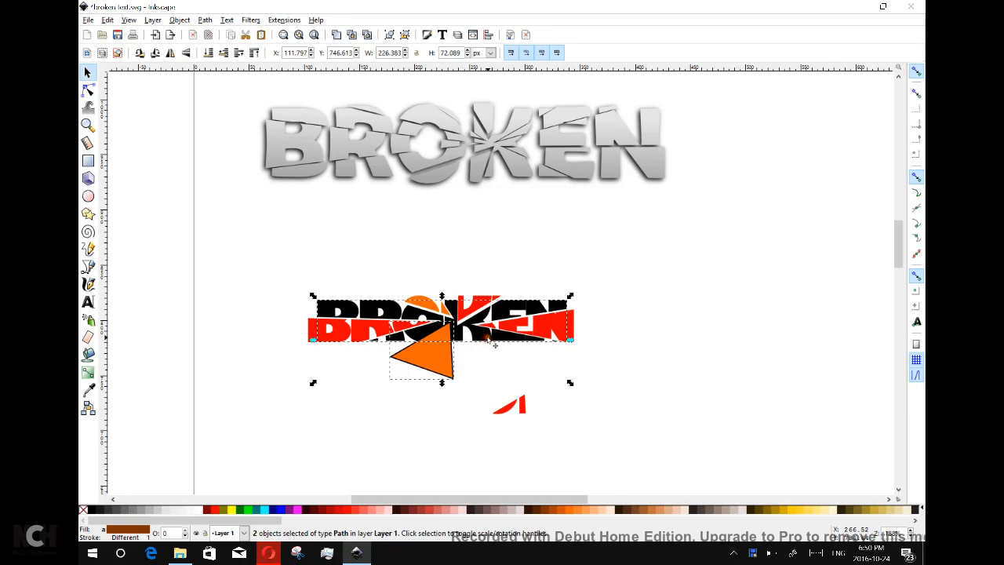
click(206, 21)
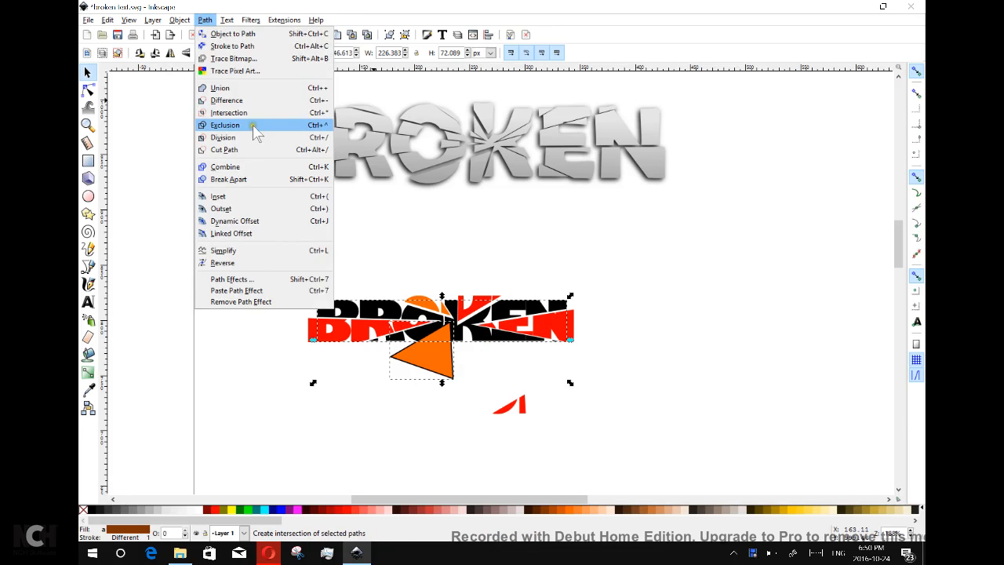
click(254, 101)
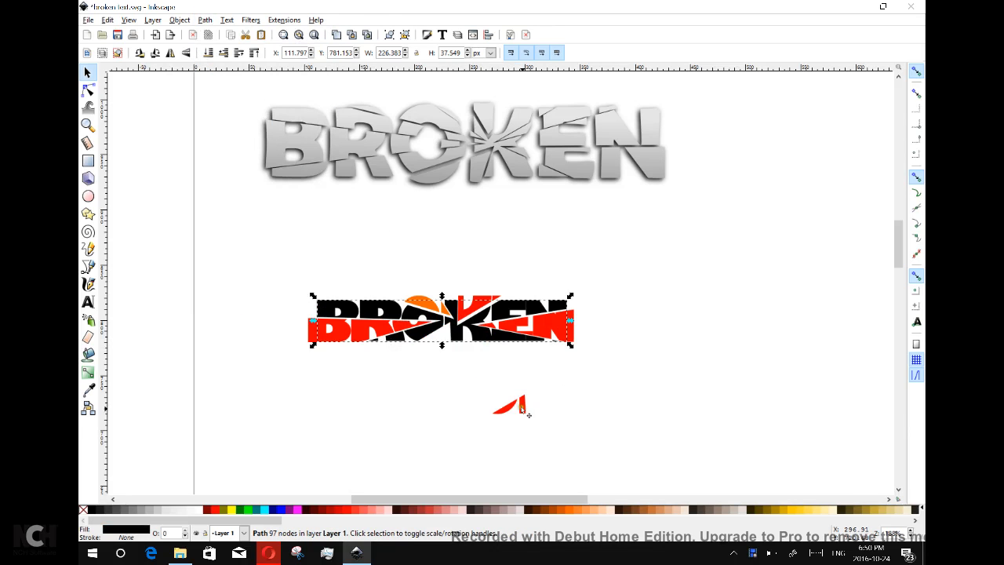
drag(522, 408, 443, 341)
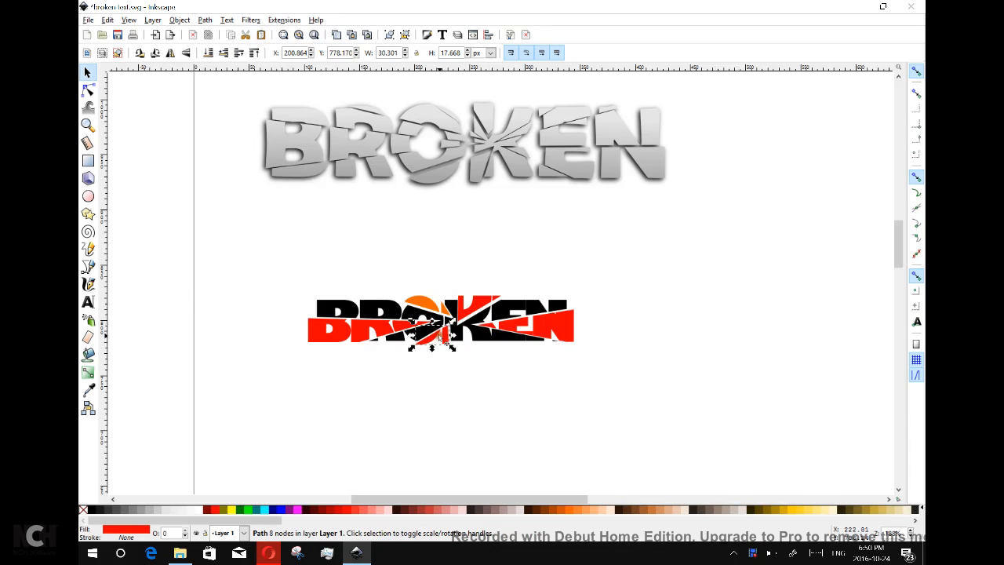
click(88, 266)
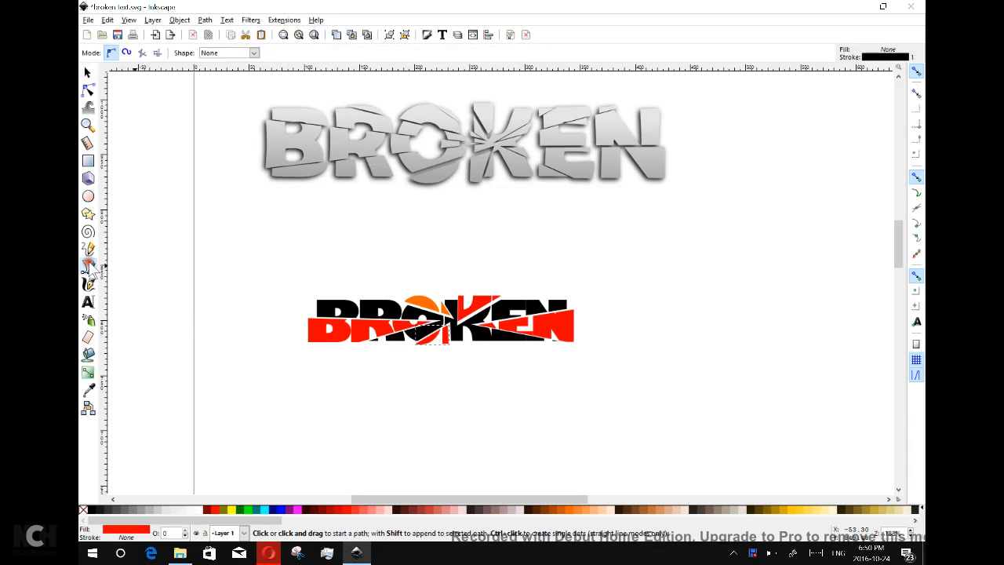
Draw a thin orange triangle across the top of the letters B and R.
click(295, 309)
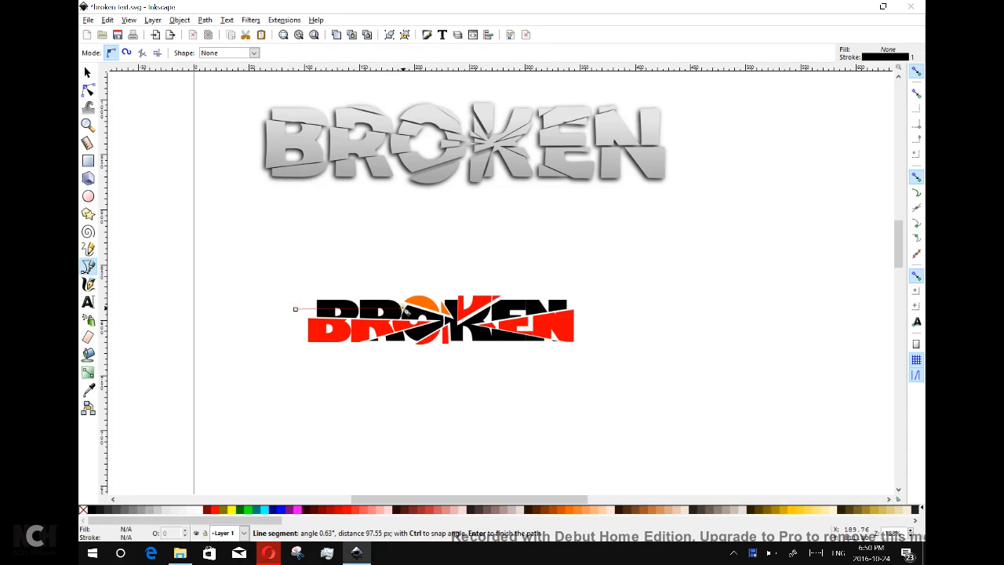
click(408, 311)
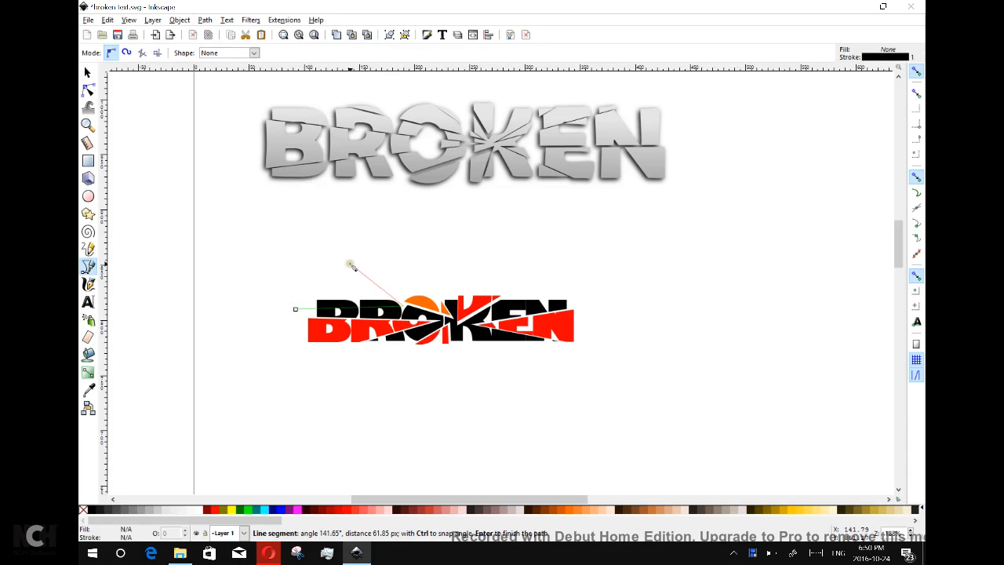
click(295, 309)
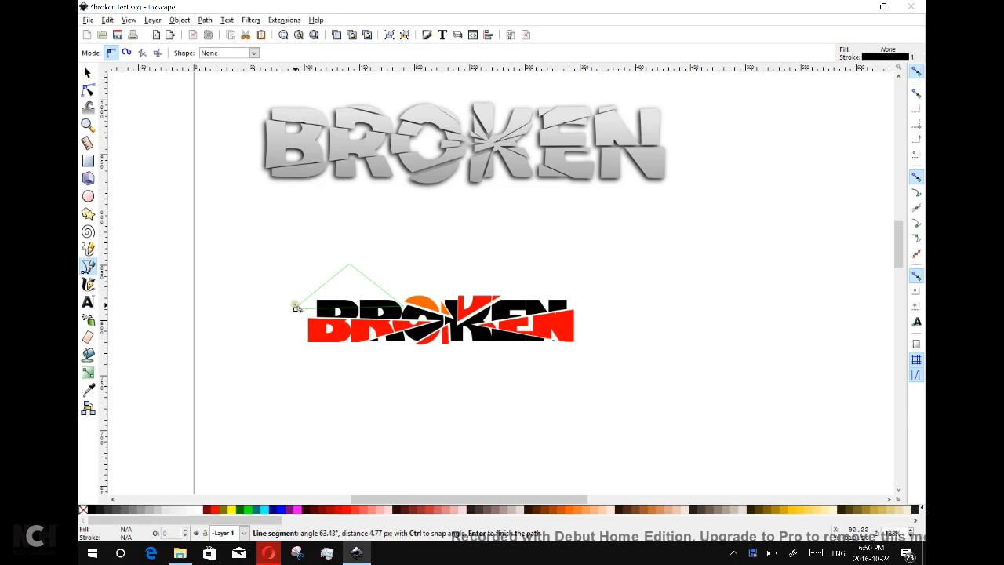
click(296, 310)
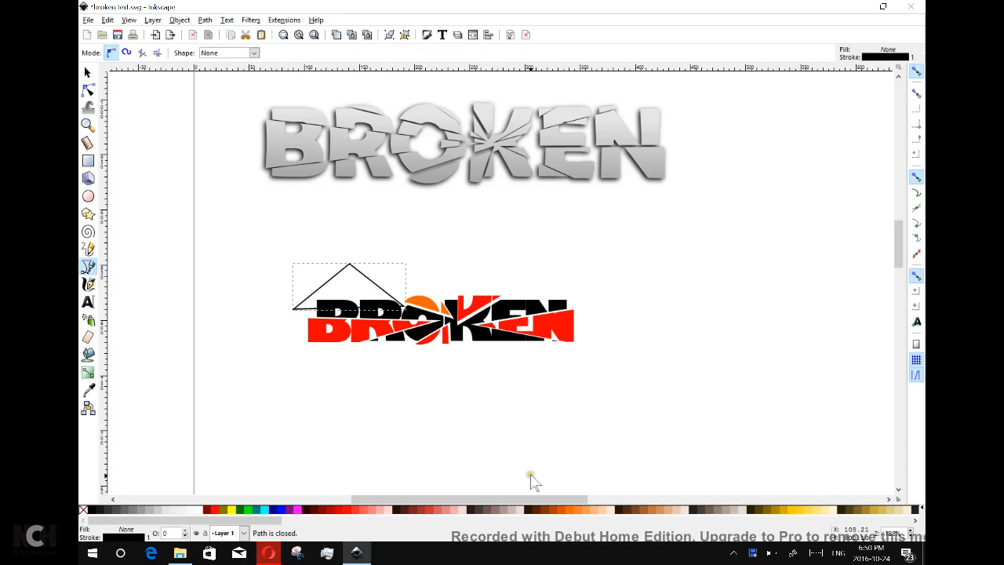
click(568, 512)
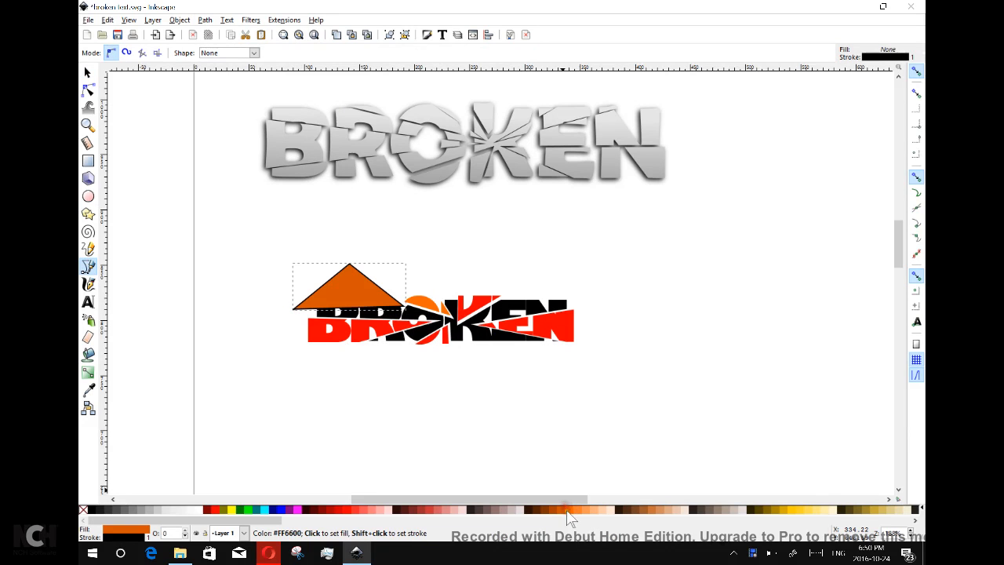
Intersect a duplicate of the triangle and BROKEN, colour the overlap red, and move it up-left.
click(87, 72)
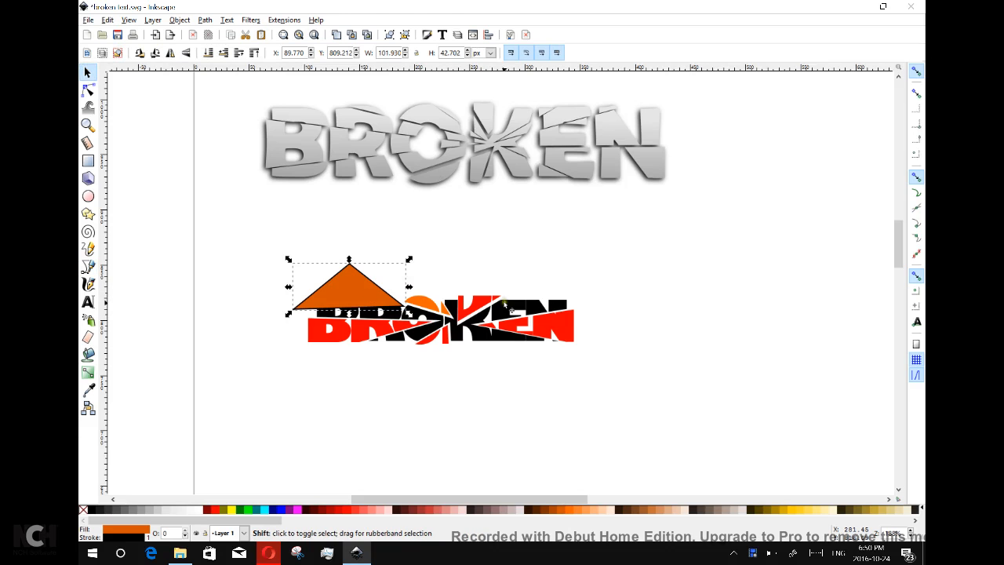
shift+click(517, 306)
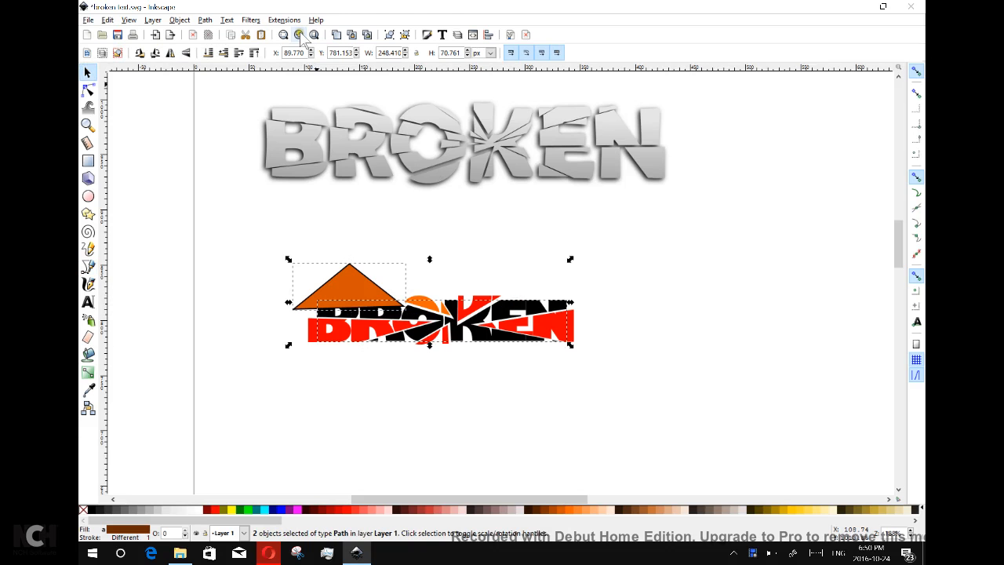
right_click(370, 273)
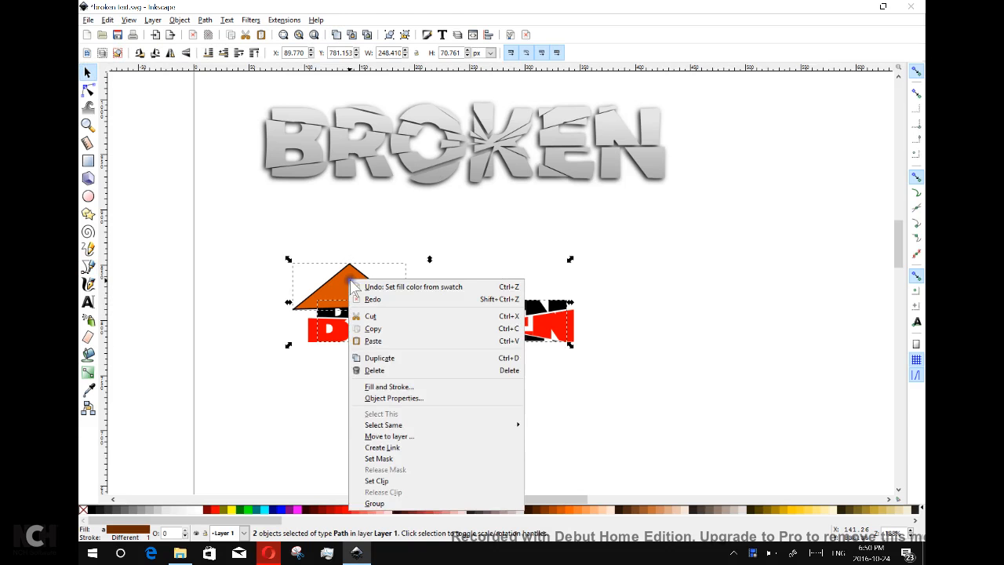
click(394, 358)
click(205, 19)
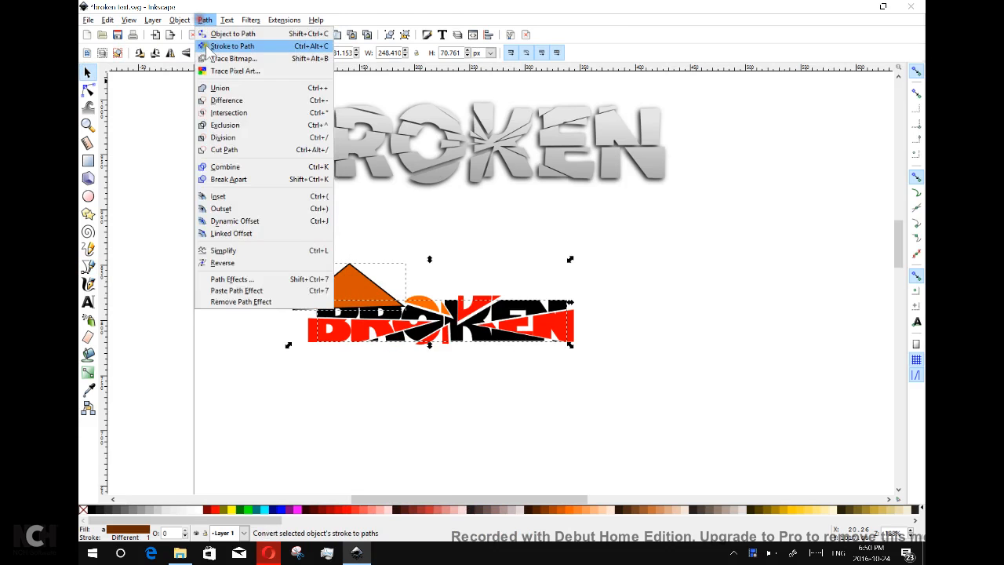
click(227, 114)
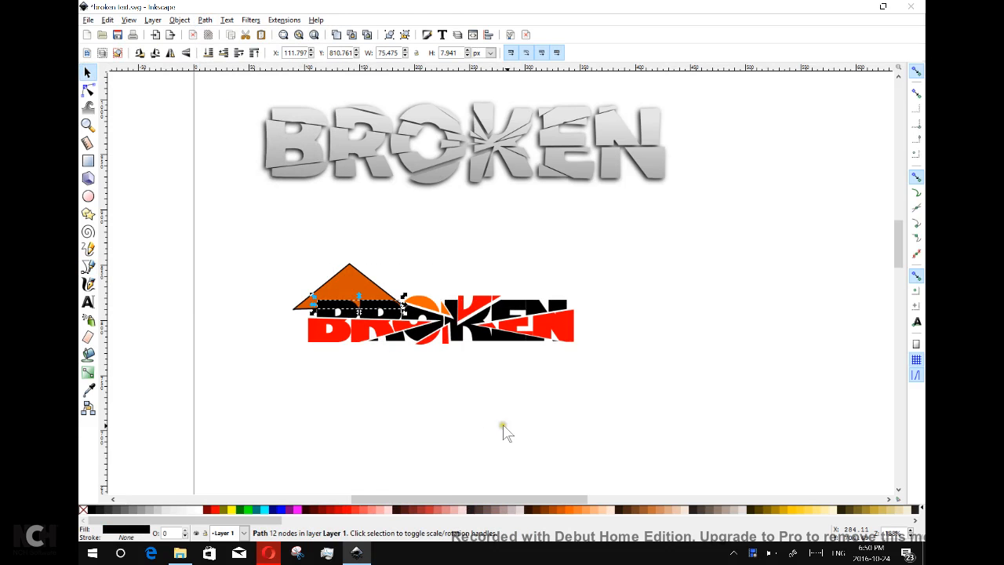
click(345, 509)
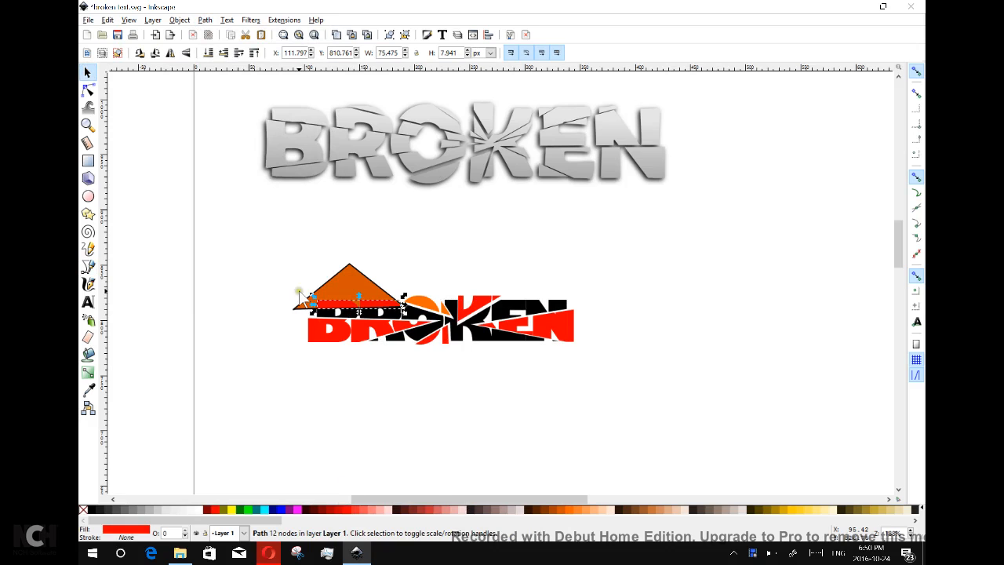
drag(351, 307, 251, 264)
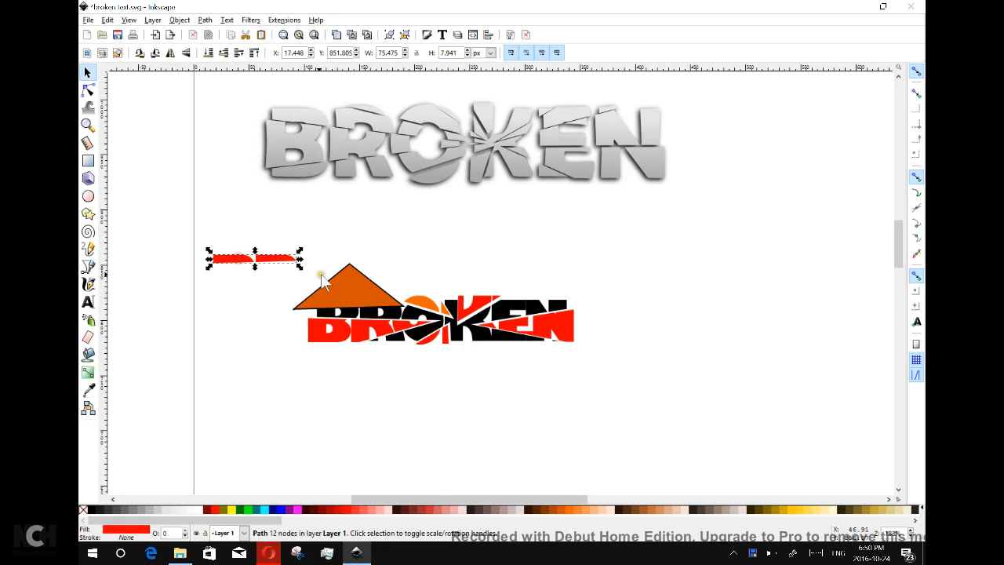
Subtract the triangle from BROKEN and place the red shard back on top of BR.
click(351, 292)
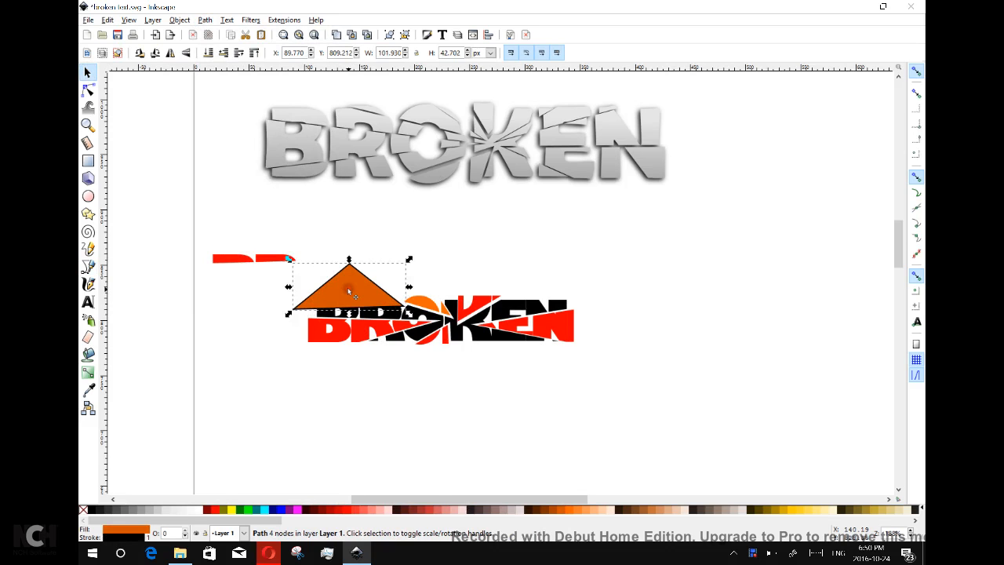
shift+click(535, 308)
click(206, 20)
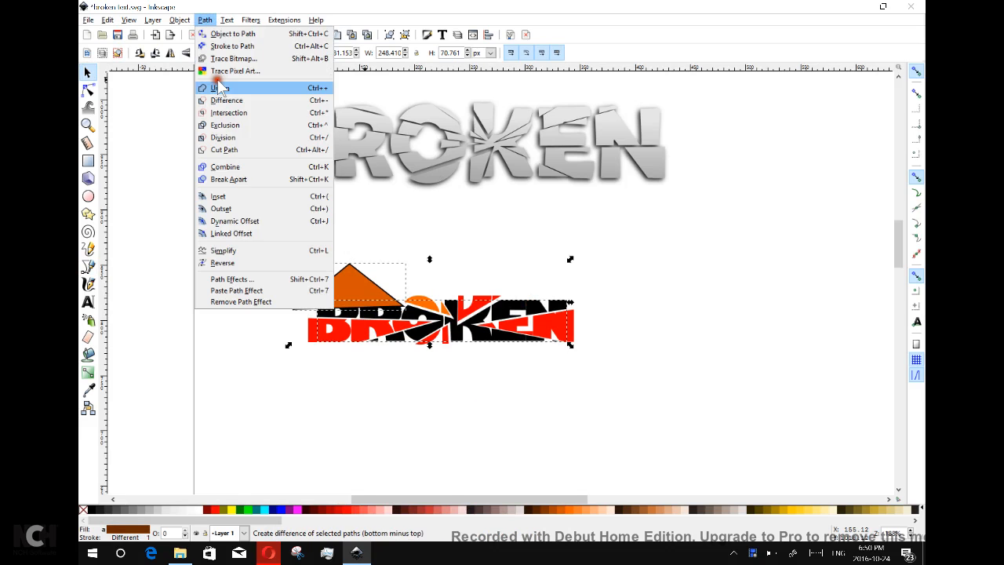
click(228, 99)
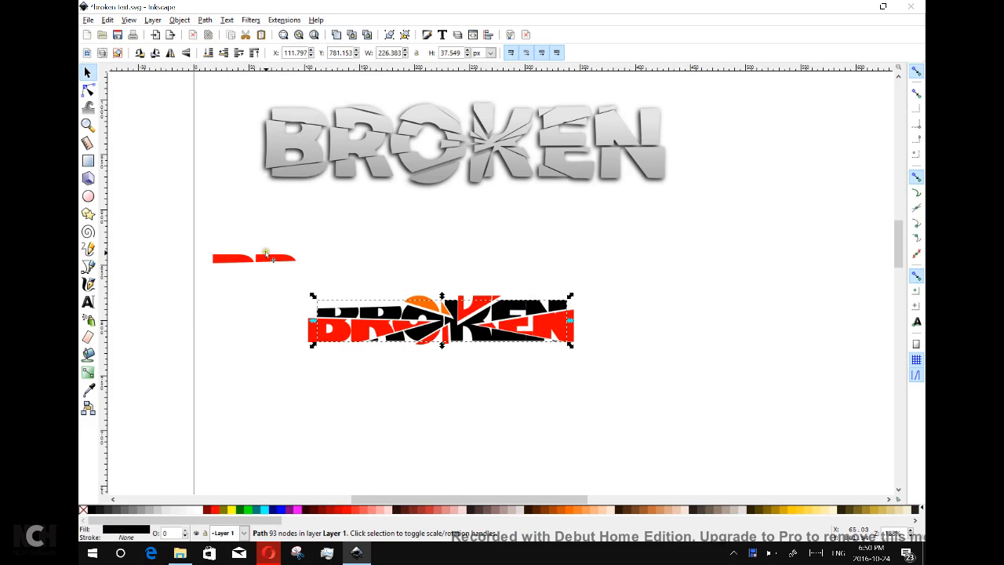
drag(270, 260, 372, 310)
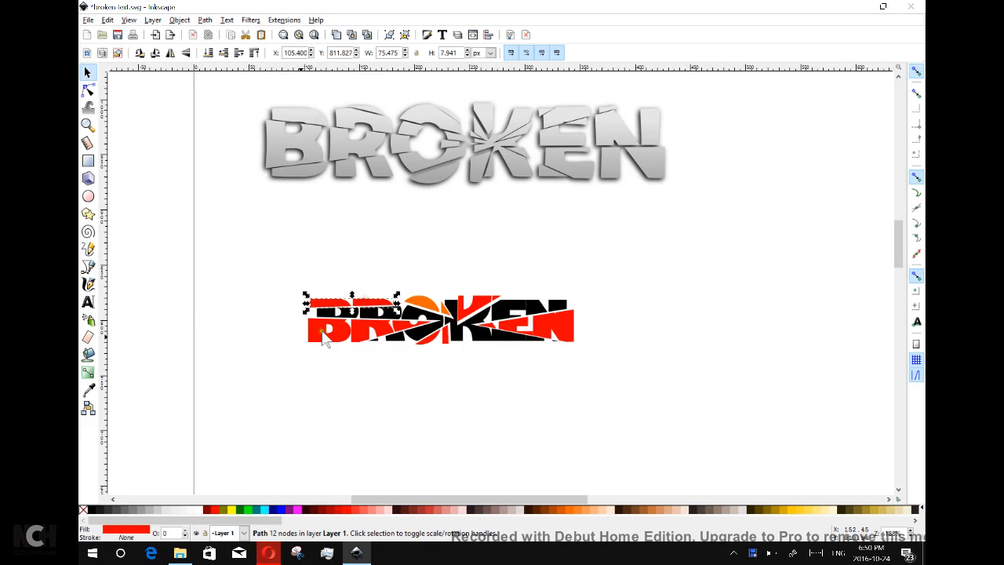
click(267, 357)
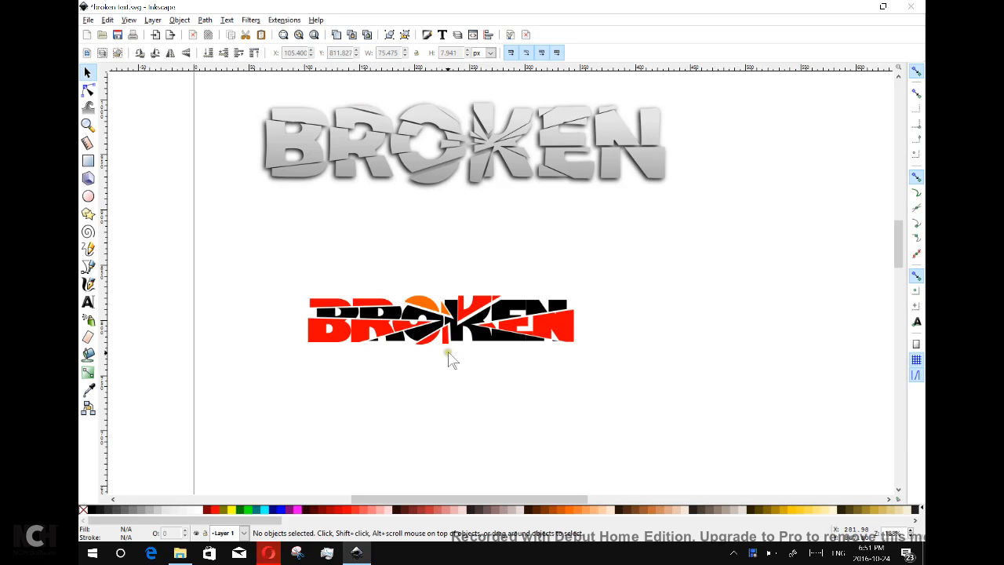
Nudge the red K, EN, BR and O shards into place, then marquee-select every BROKEN piece.
drag(477, 297, 485, 304)
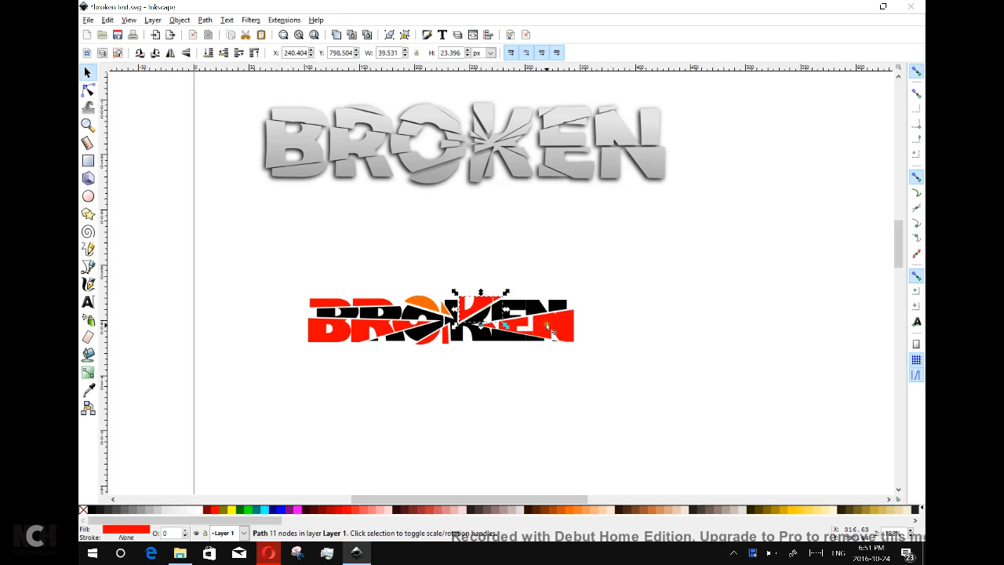
mouse_move(564, 325)
mouse_down()
mouse_move(575, 326)
mouse_move(566, 325)
mouse_up()
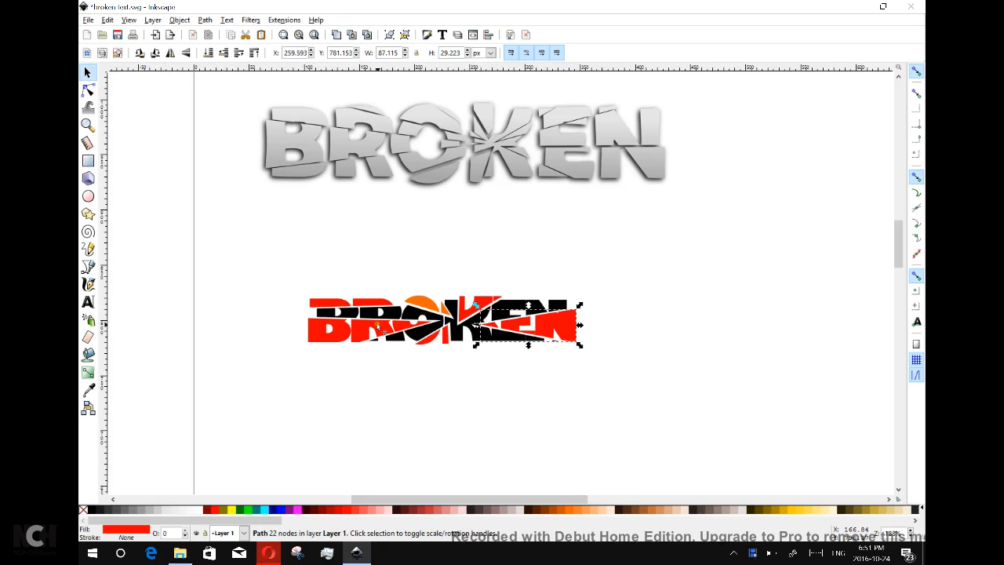
drag(376, 329, 376, 306)
drag(445, 336, 449, 337)
click(436, 414)
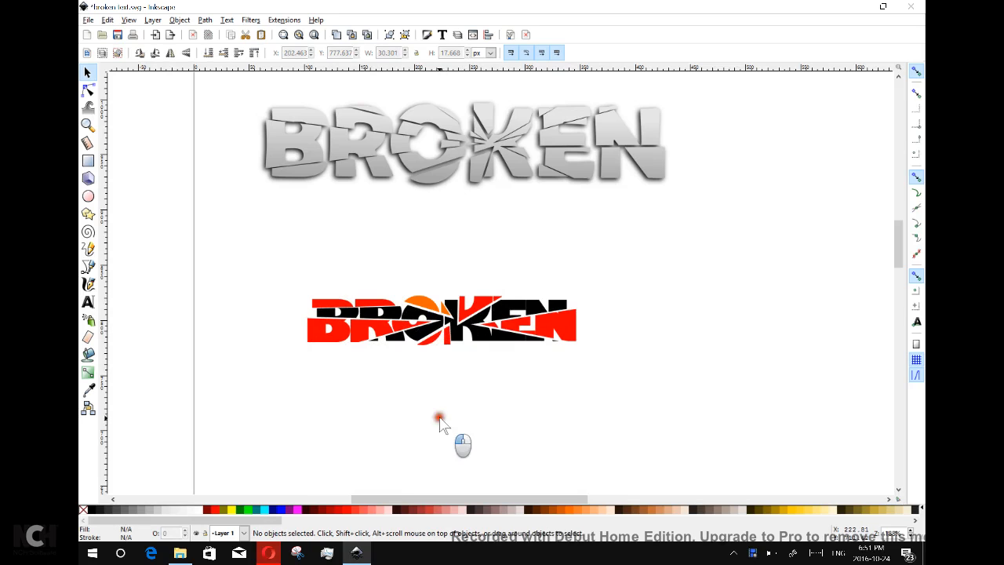
drag(223, 247, 655, 413)
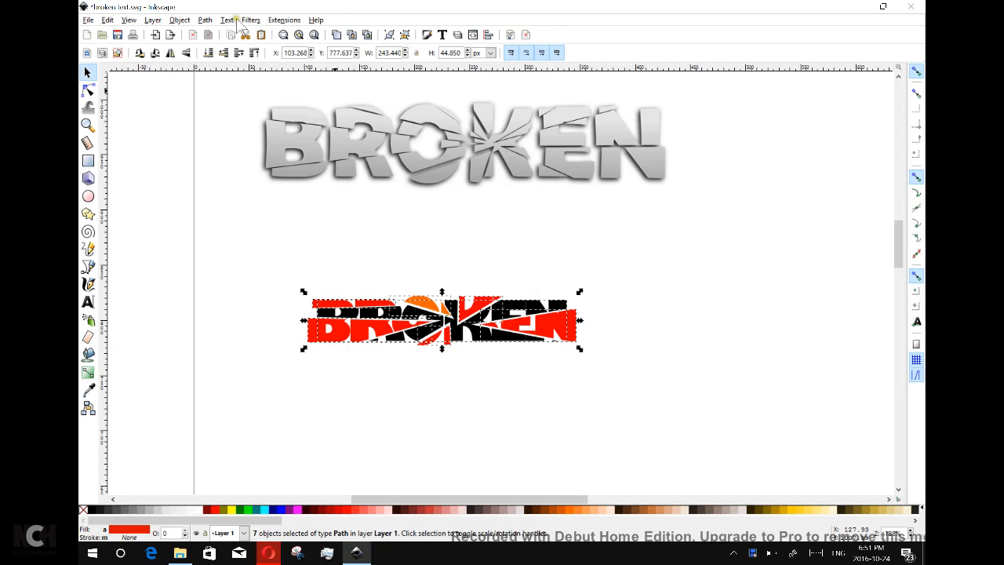
Union the selected shards into one black BROKEN path and shift it left and up.
click(208, 21)
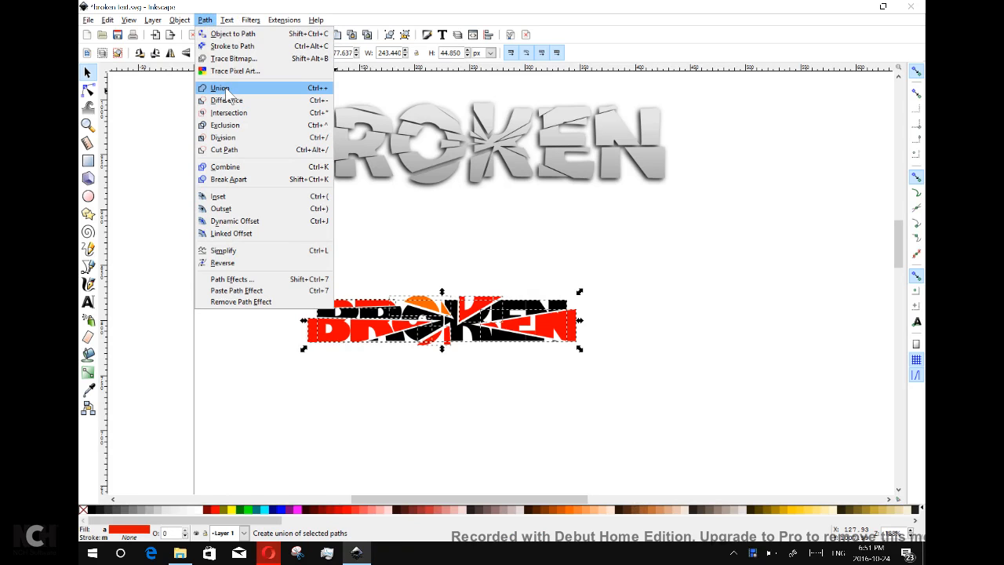
click(226, 90)
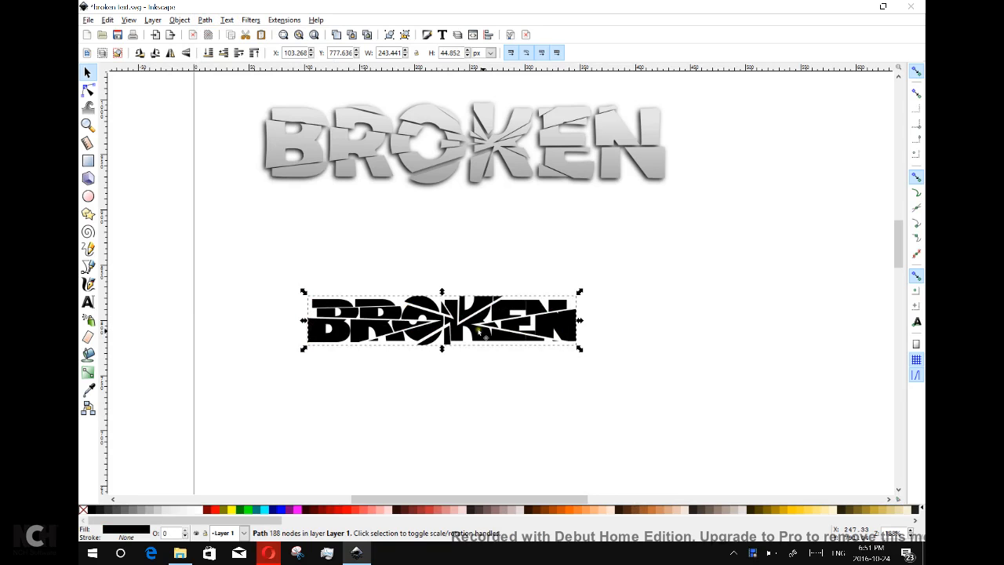
drag(508, 342, 420, 320)
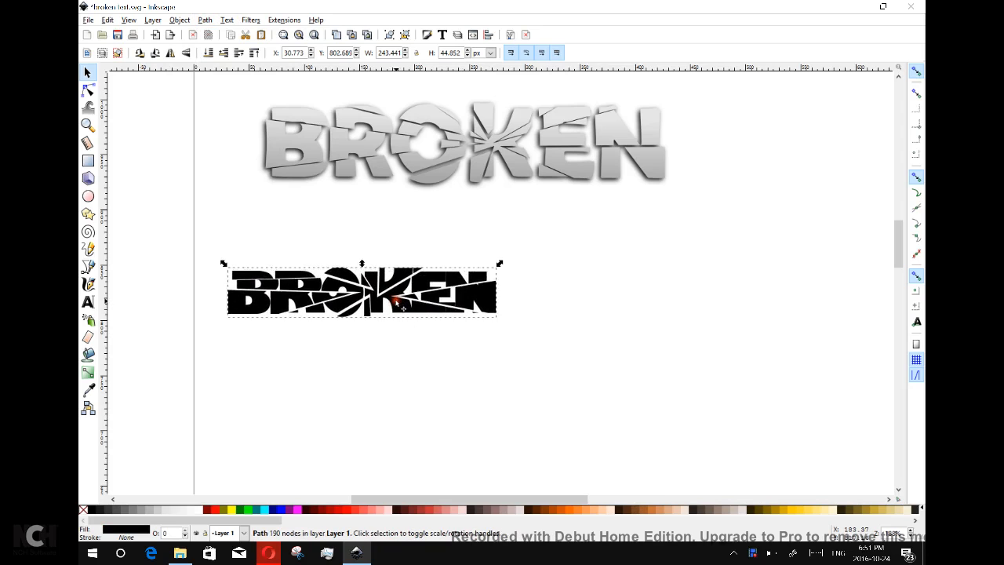
Apply a linear gradient fill to the merged BROKEN path from Fill and Stroke.
click(428, 37)
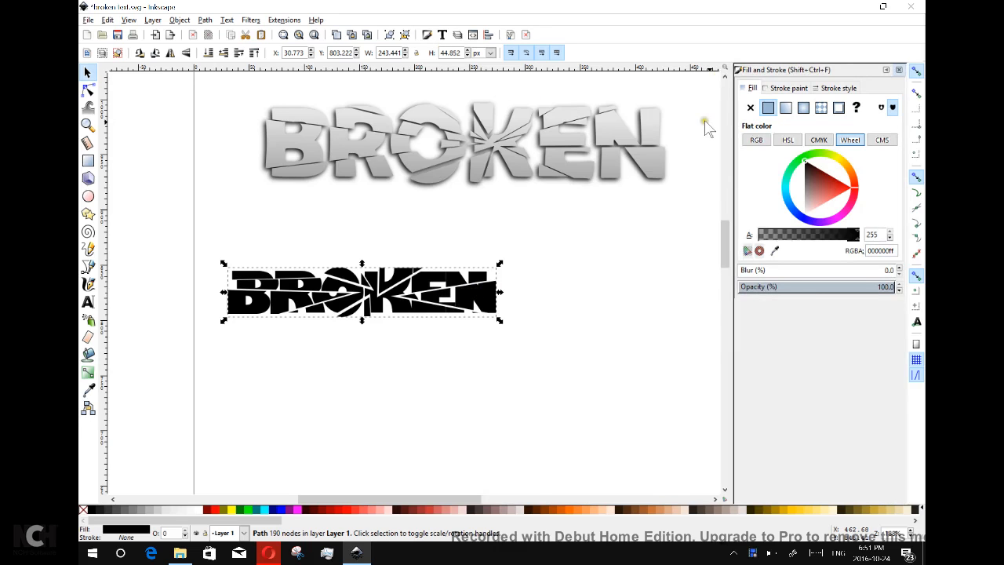
click(786, 108)
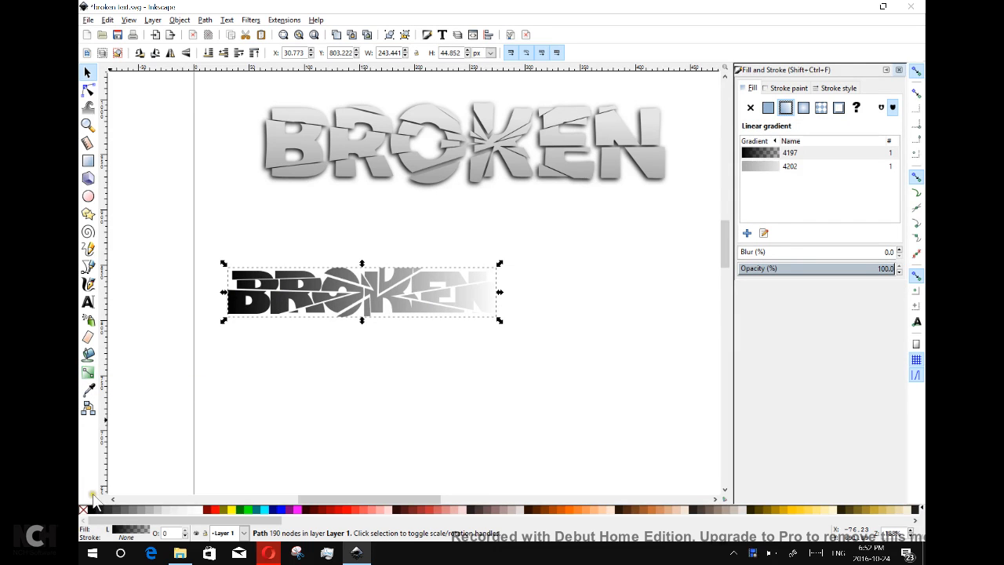
click(88, 372)
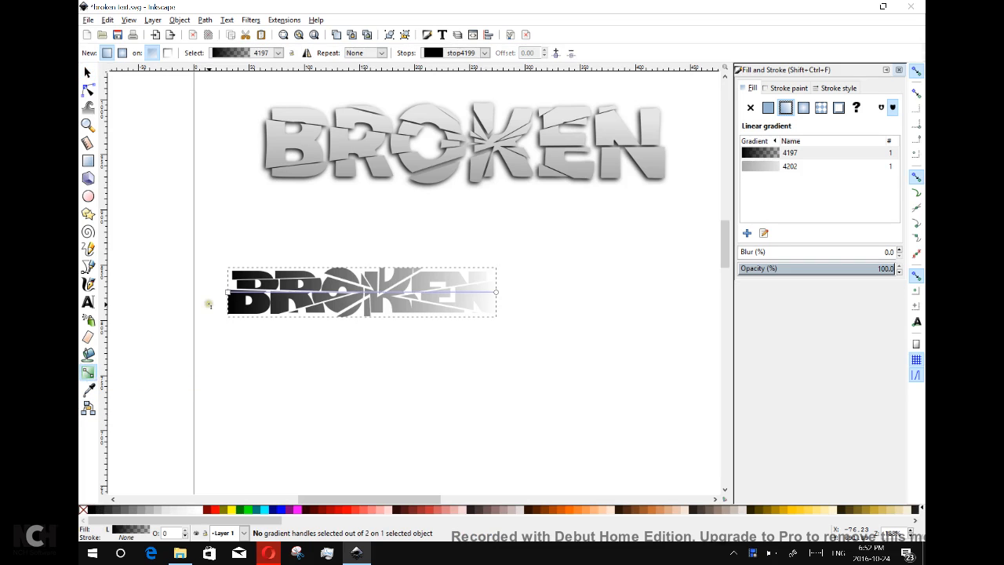
Tilt the gradient handles and change the start stop from black to grey.
drag(240, 295, 289, 317)
click(266, 255)
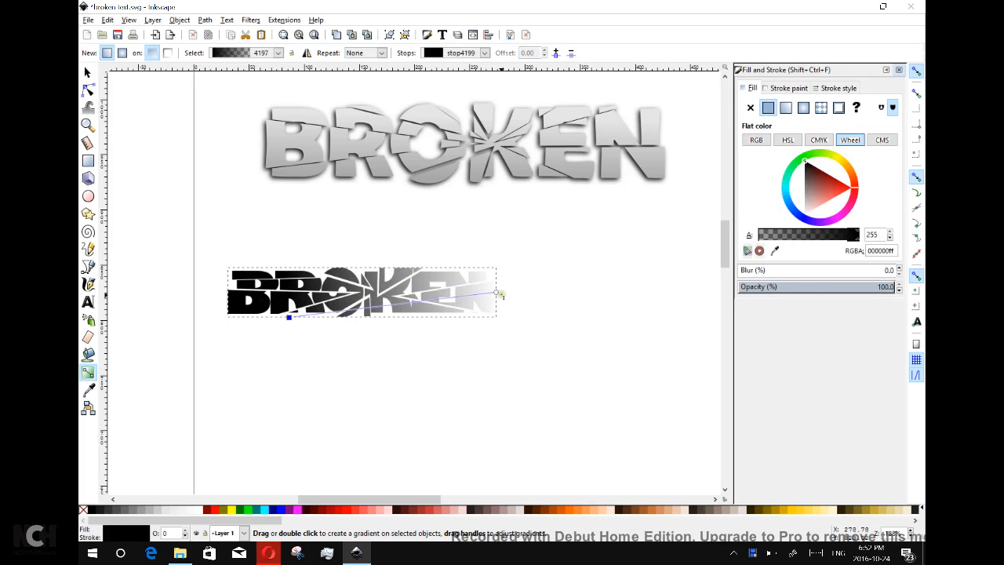
mouse_move(495, 293)
mouse_down()
mouse_move(353, 296)
mouse_move(414, 236)
mouse_move(479, 270)
mouse_move(502, 266)
mouse_move(498, 296)
mouse_up()
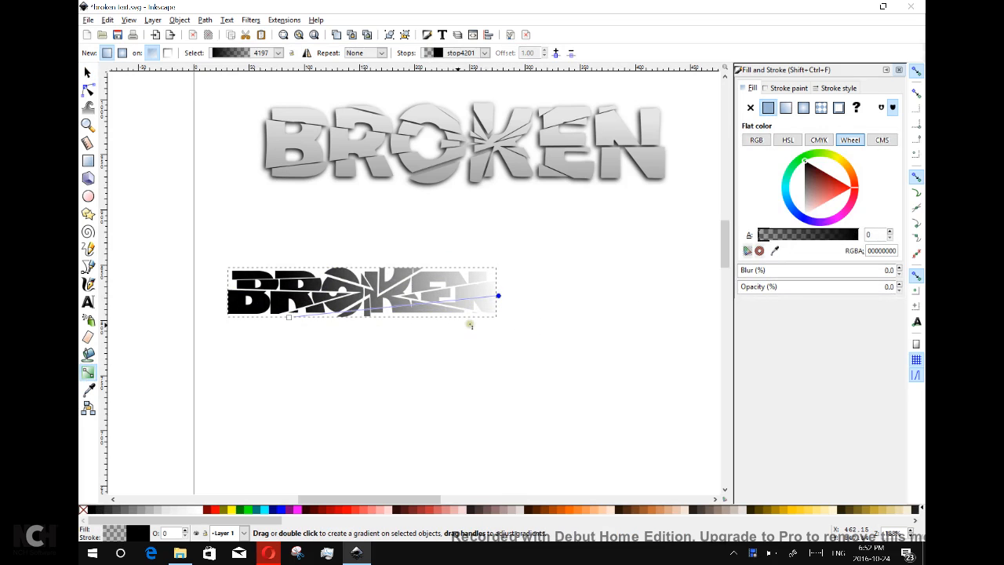
click(288, 317)
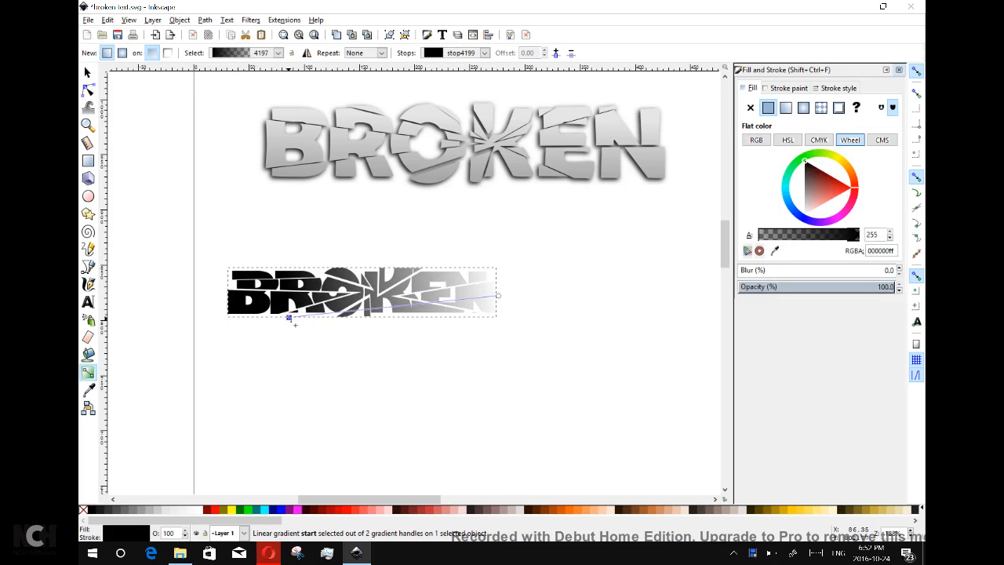
mouse_move(816, 192)
mouse_down()
mouse_move(794, 206)
mouse_move(804, 193)
mouse_up()
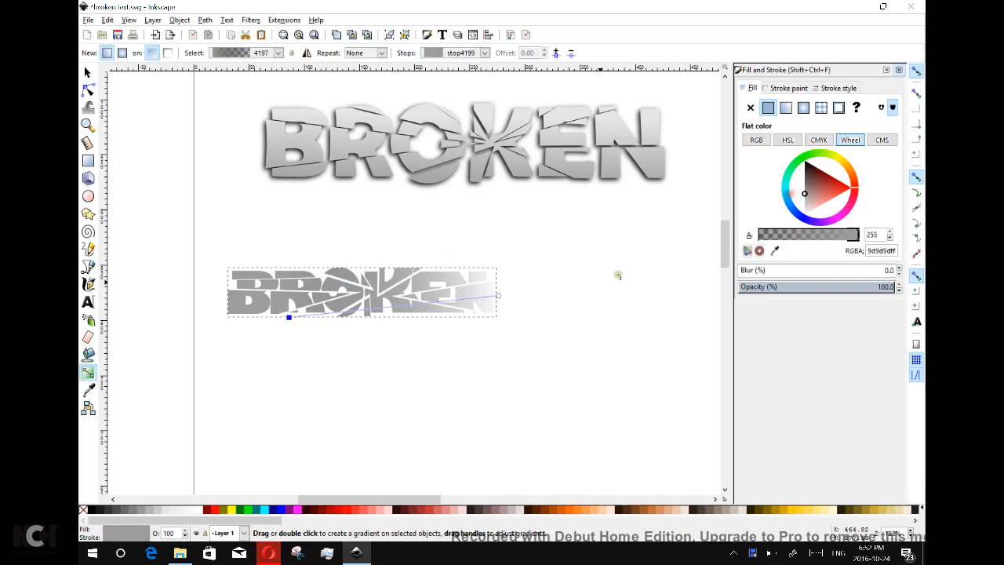
Raise the gradient end stop's alpha to 255 so it is opaque black.
click(499, 297)
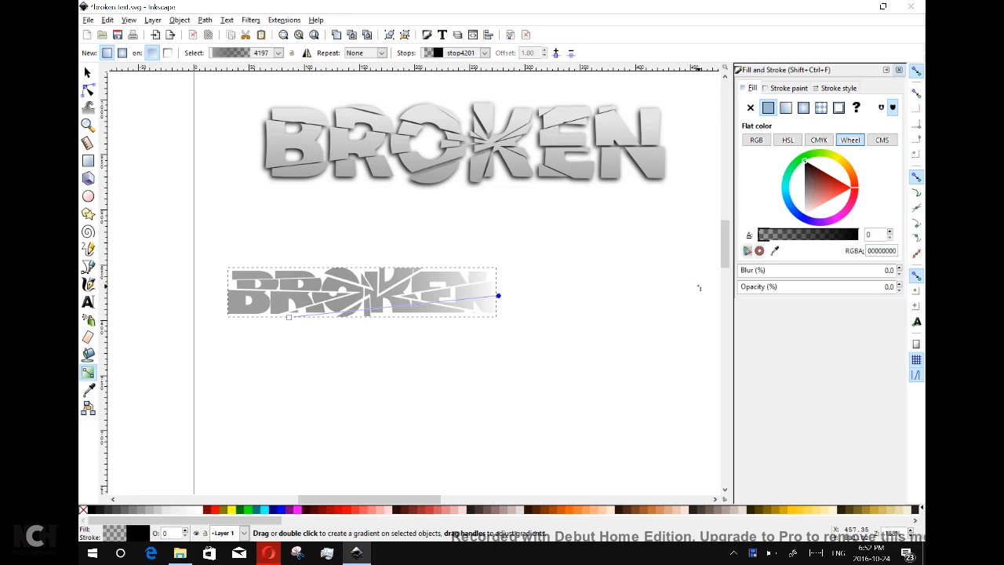
click(789, 236)
drag(792, 235, 859, 235)
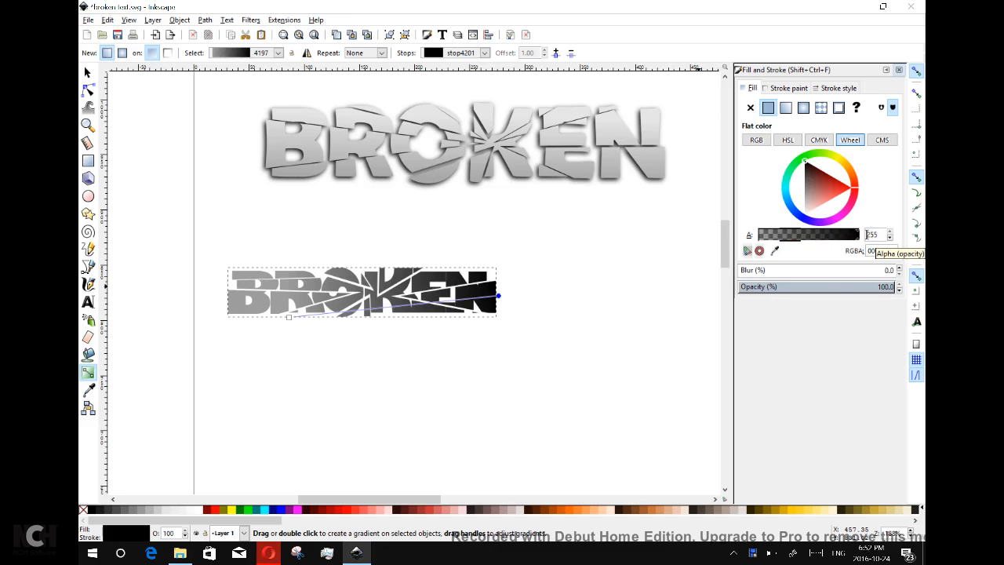
drag(873, 235, 835, 235)
click(873, 234)
Make the gradient end stop a fully opaque light grey, e0e0e0.
click(850, 234)
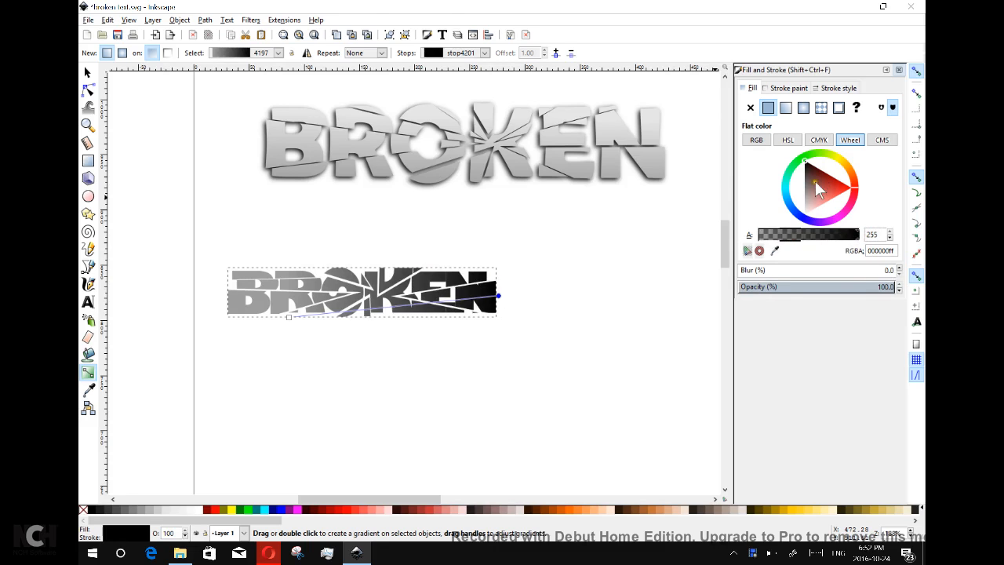
click(799, 204)
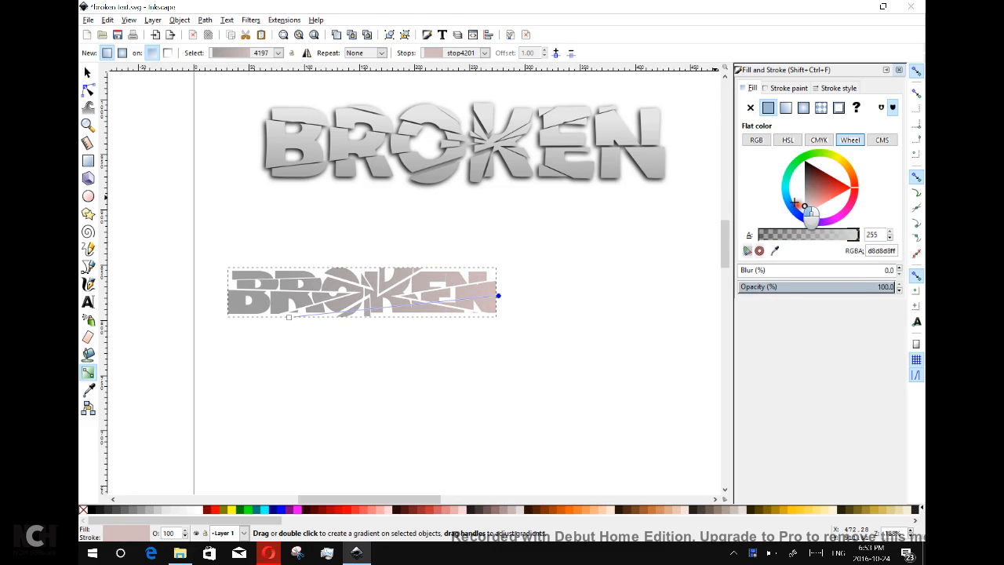
drag(795, 203, 786, 204)
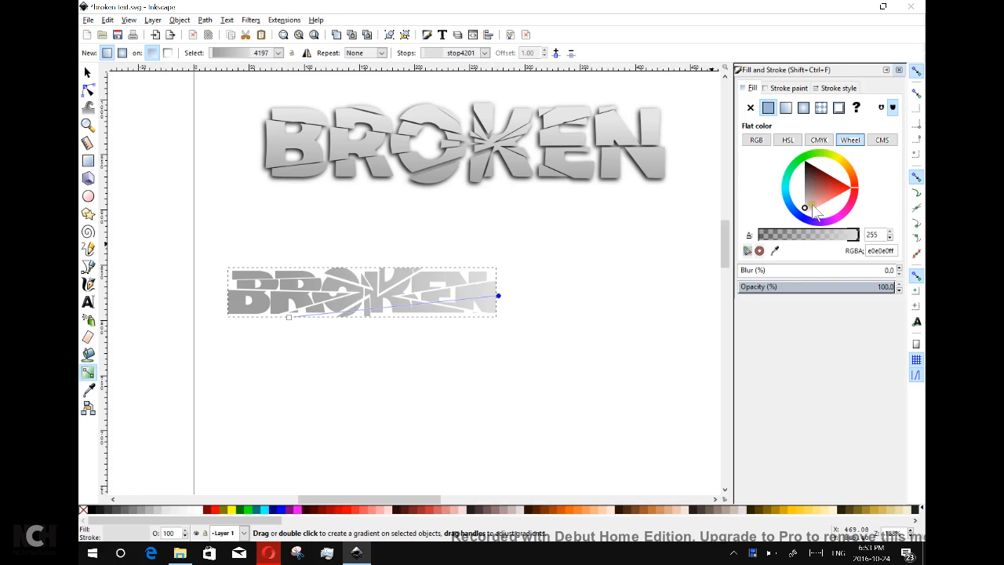
mouse_move(804, 208)
mouse_down()
mouse_move(806, 222)
mouse_move(791, 207)
mouse_up()
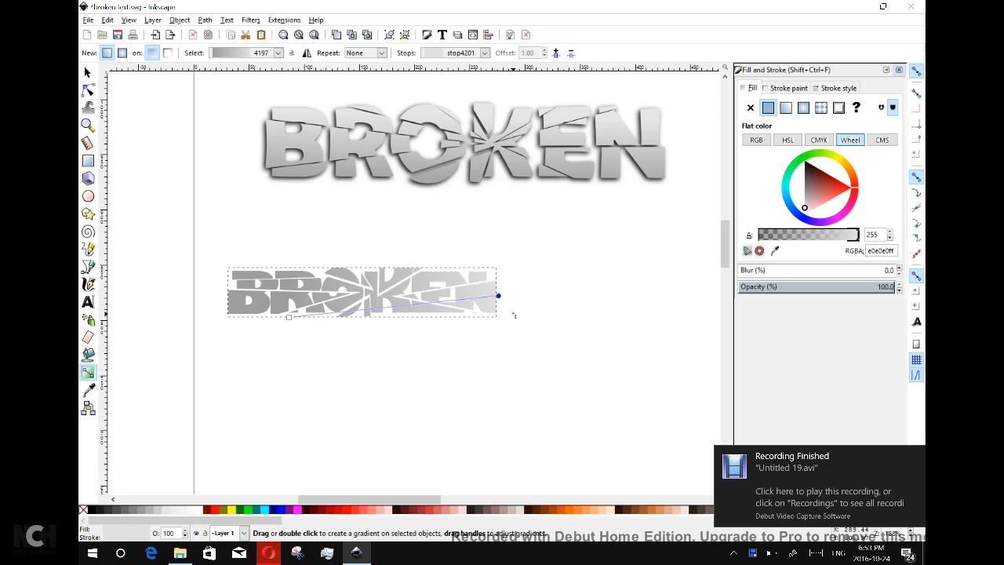
Realign the gradient vertically, mid-grey 9d9d9d at the bottom to light grey at the top.
drag(498, 295, 350, 254)
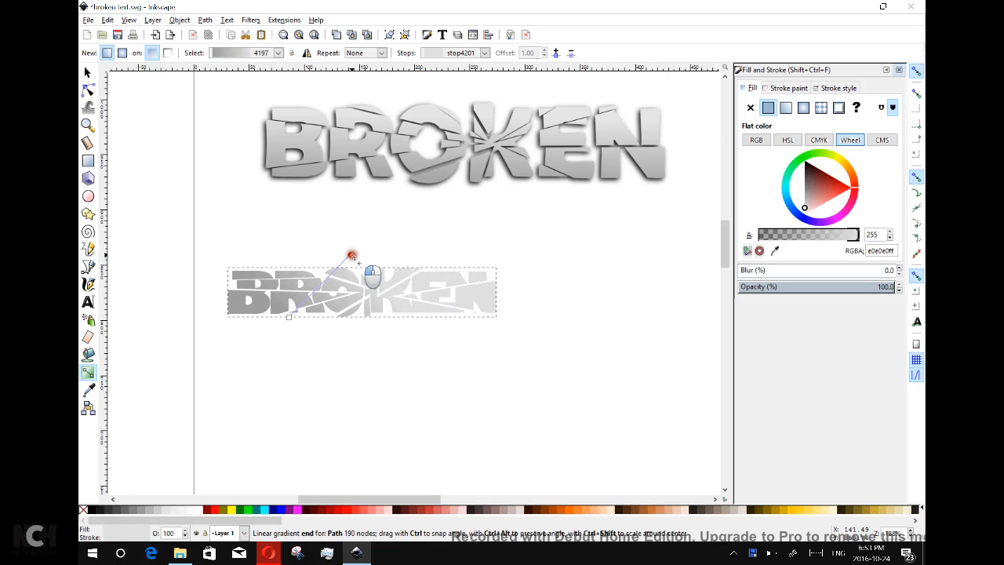
mouse_move(288, 317)
mouse_down()
mouse_move(355, 321)
mouse_move(347, 315)
mouse_up()
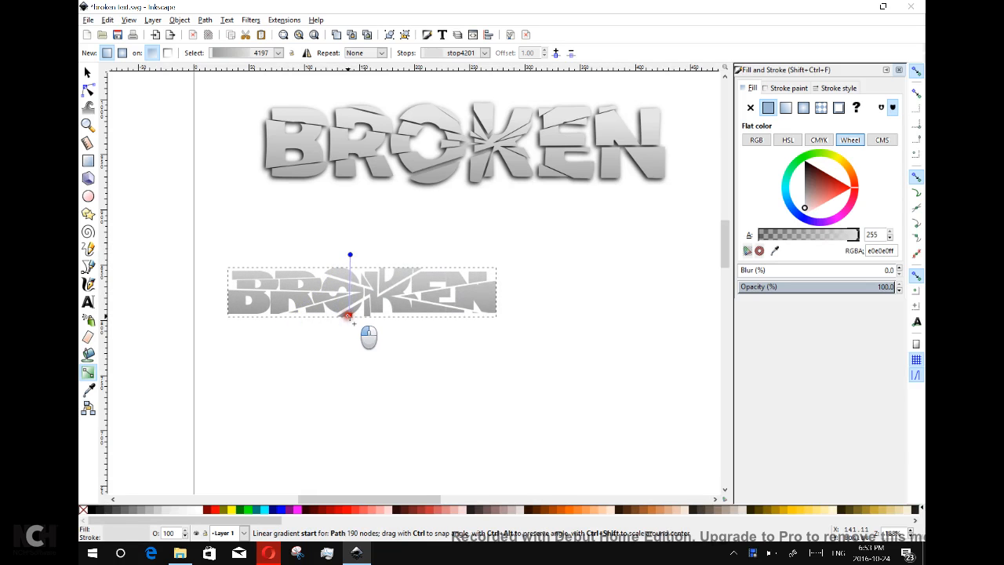
drag(350, 254, 349, 269)
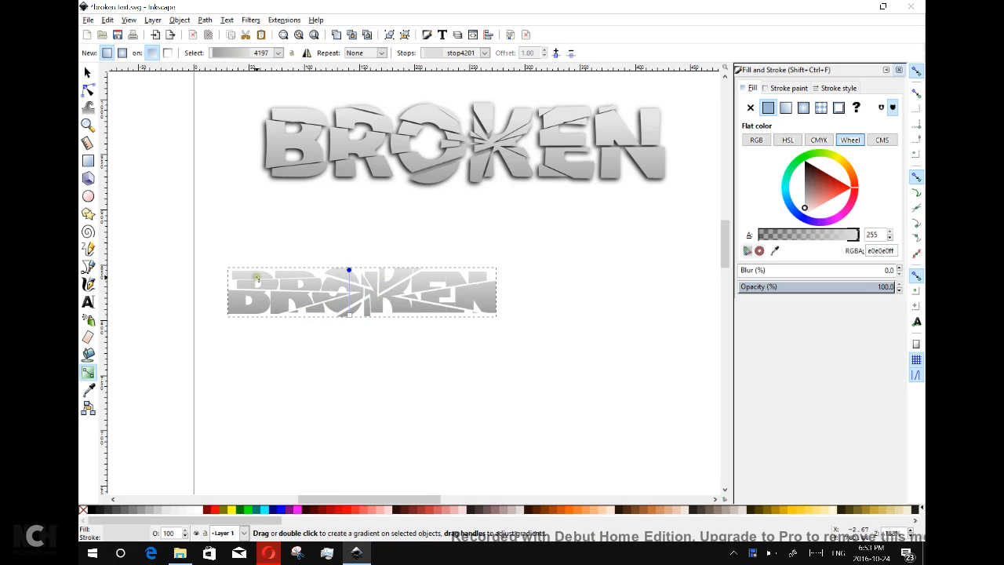
Duplicate the grey BROKEN path, fill the copy solid black, and offset it slightly.
click(87, 72)
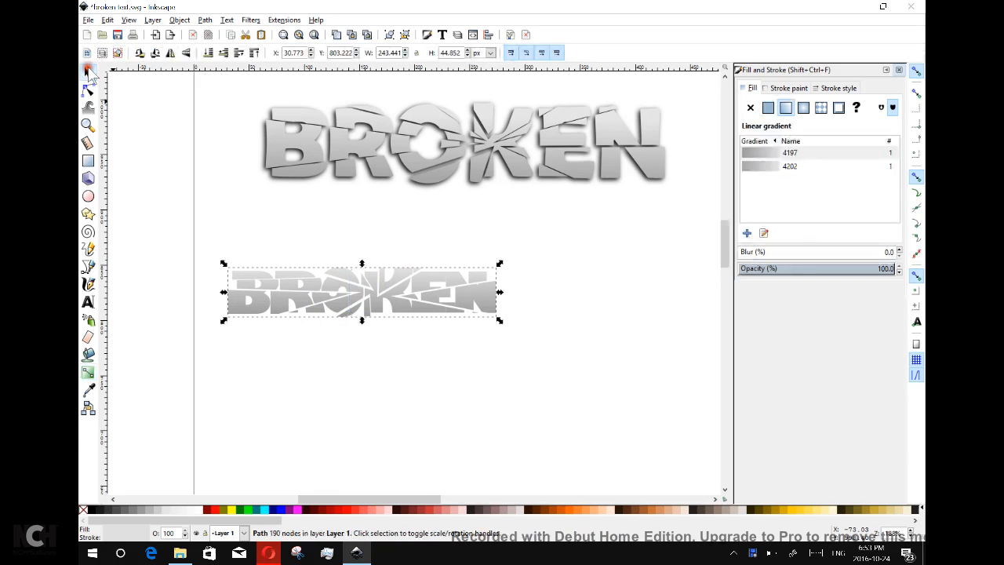
right_click(343, 297)
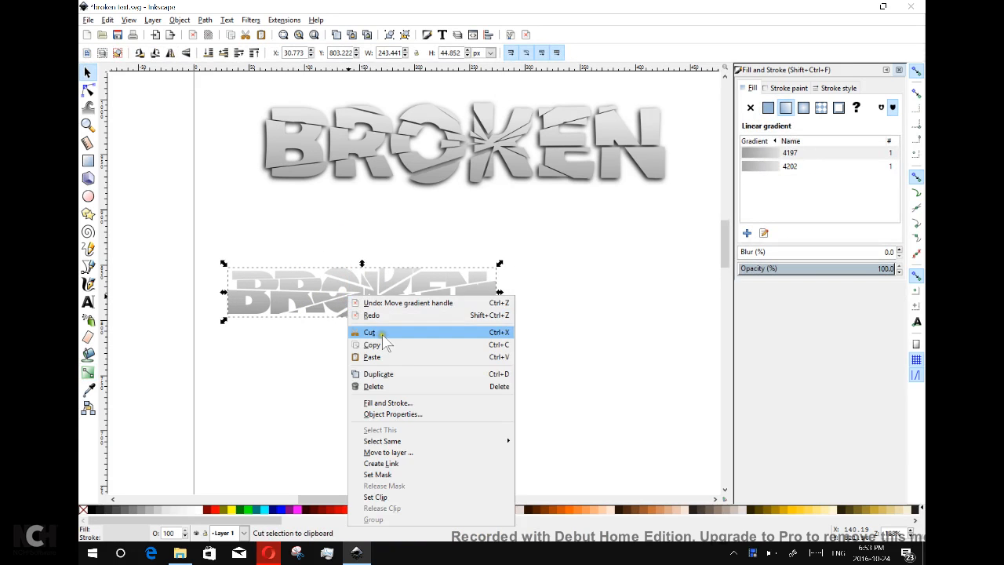
click(392, 375)
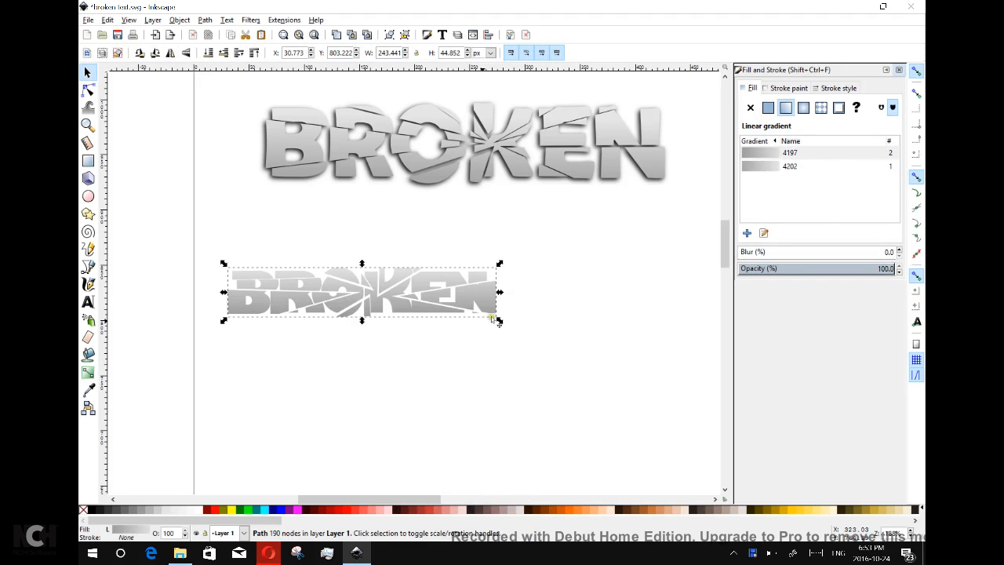
mouse_move(438, 296)
mouse_down()
mouse_move(423, 379)
mouse_move(445, 300)
mouse_move(437, 300)
mouse_up()
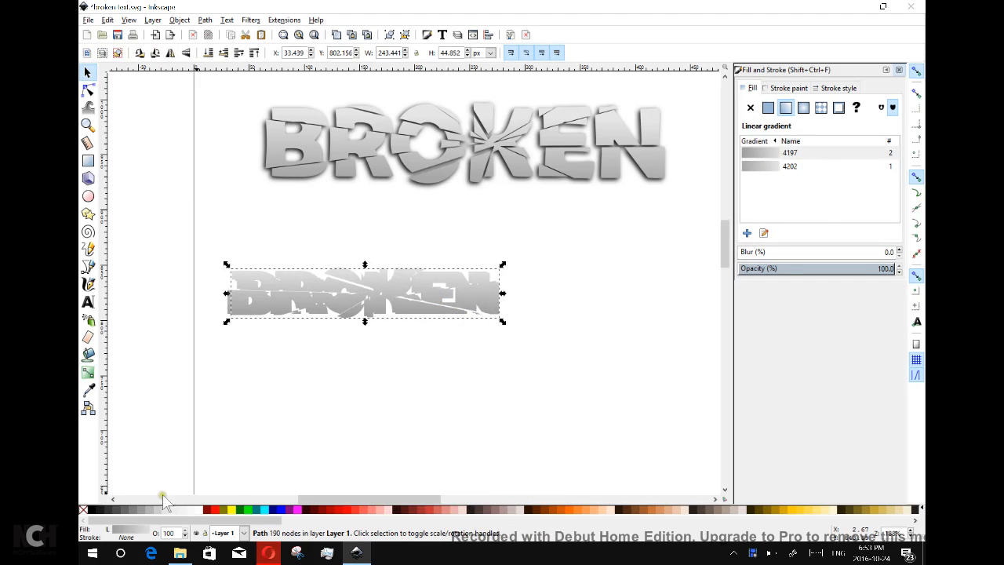
click(92, 512)
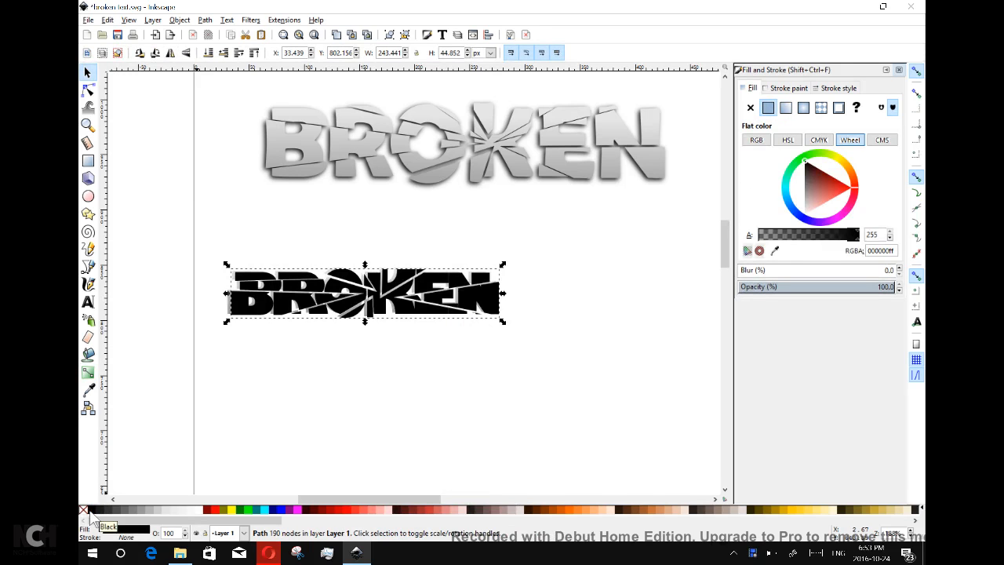
mouse_move(398, 295)
mouse_down()
mouse_move(401, 312)
mouse_move(410, 303)
mouse_up()
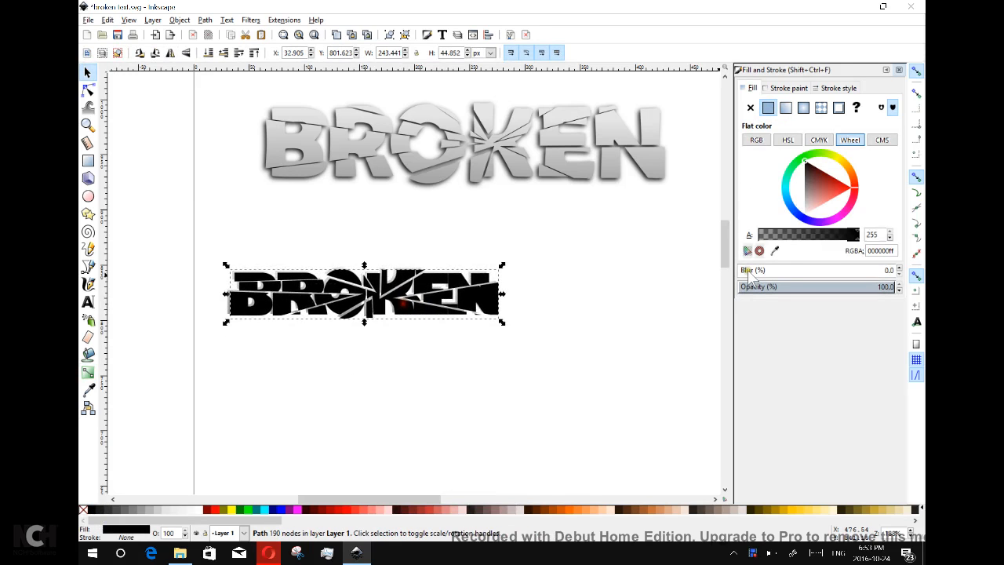
Blur the black copy to 2.0 and lower it to the bottom beneath the grey BROKEN.
click(900, 268)
click(900, 267)
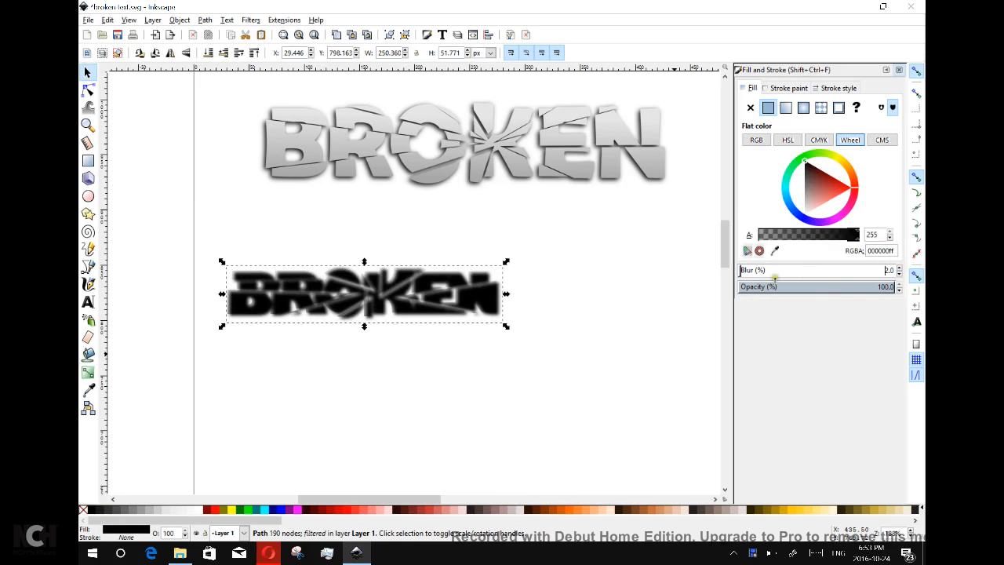
click(179, 20)
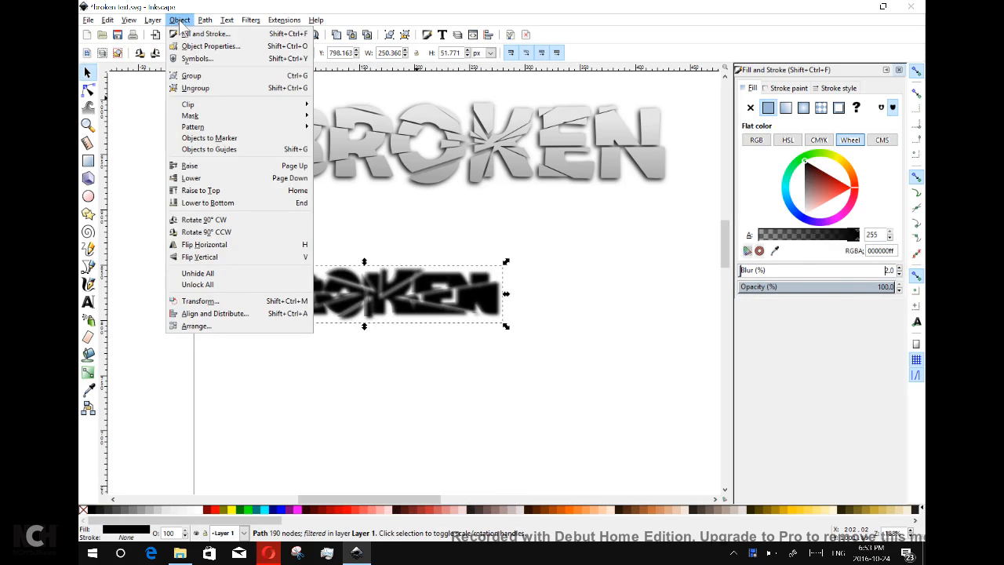
click(225, 202)
Nudge the grey gradient BROKEN slightly left over its shadow and deselect.
click(406, 308)
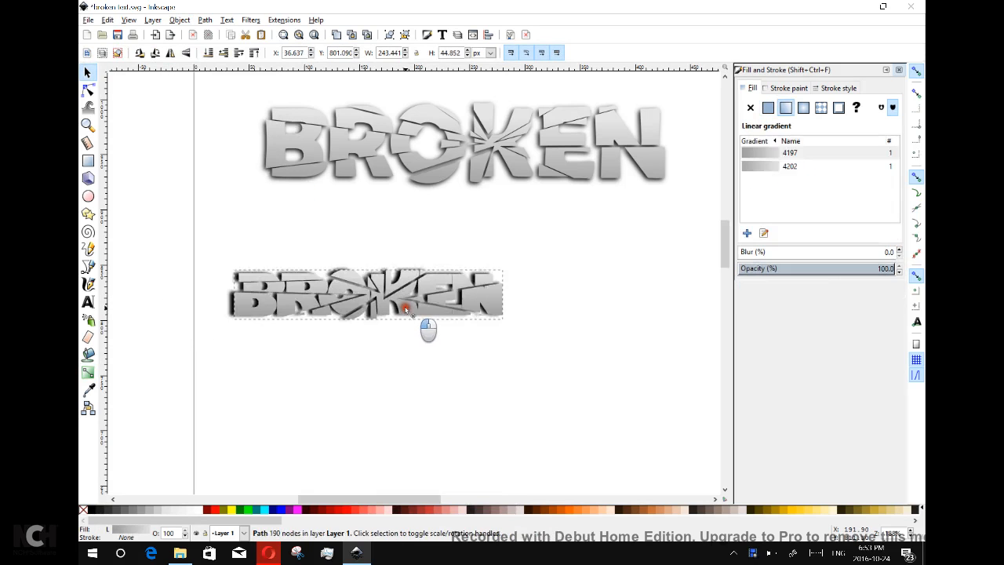
drag(406, 308, 399, 308)
click(365, 378)
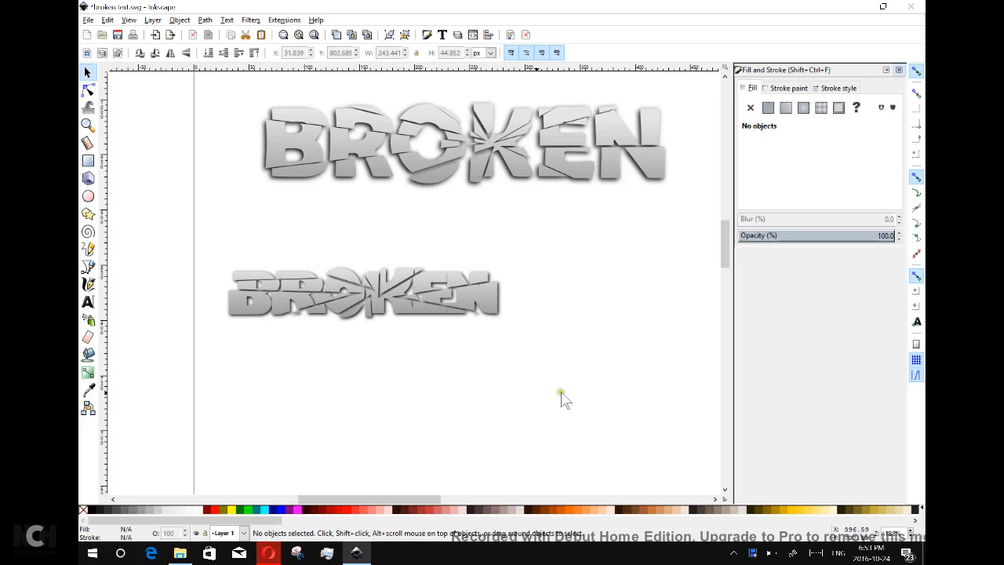